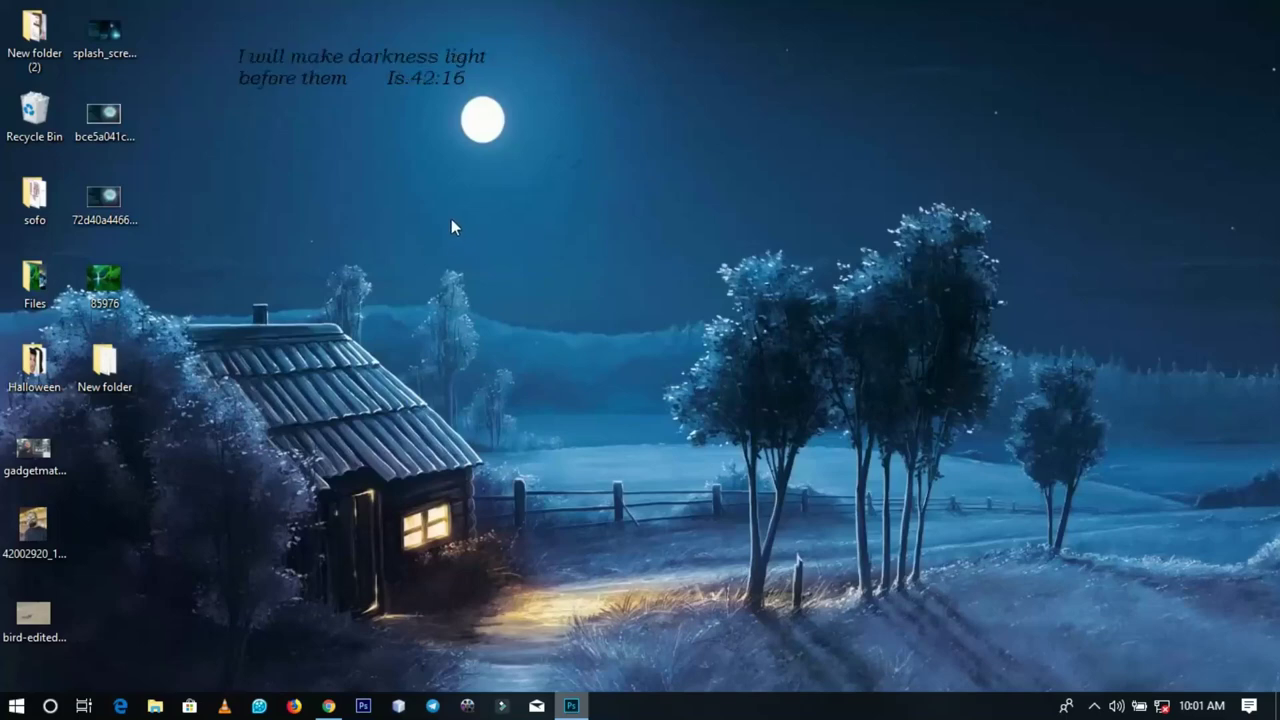
pyautogui.rightClick(451, 237)
pyautogui.click(514, 300)
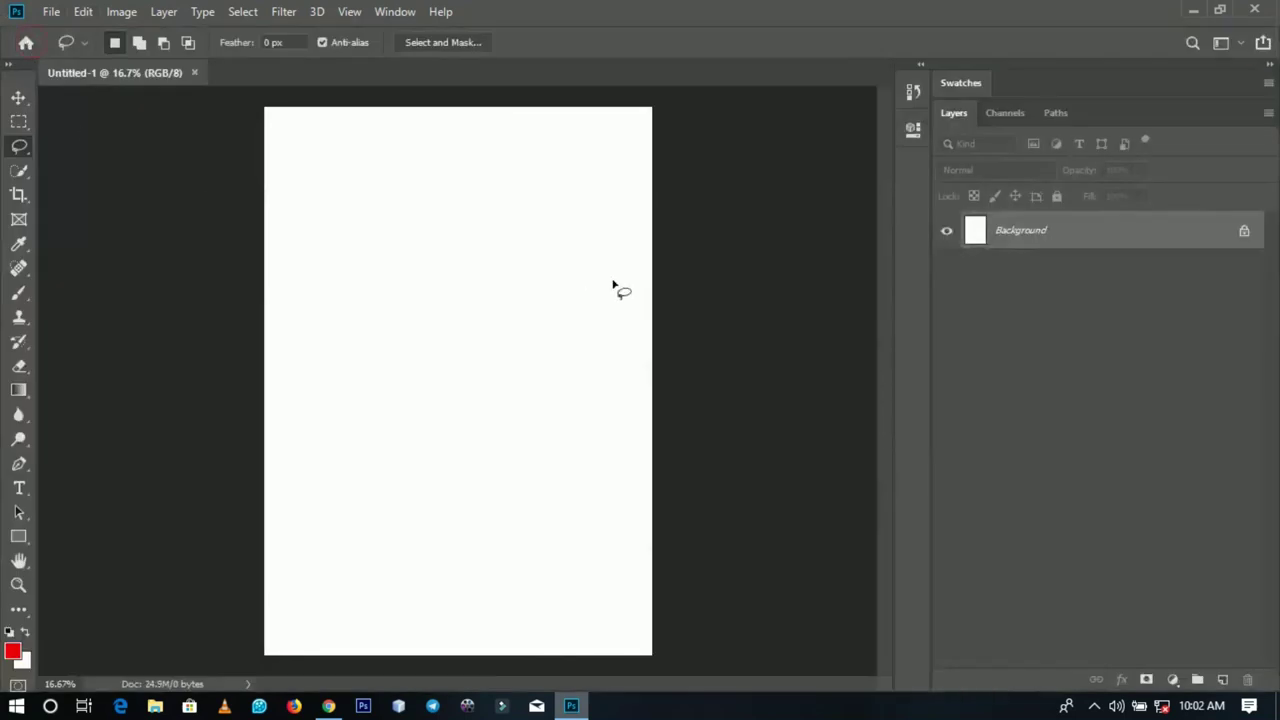
# - View the home screen with the recent files and return to the blank document with the Move tool active
pyautogui.click(14, 100)
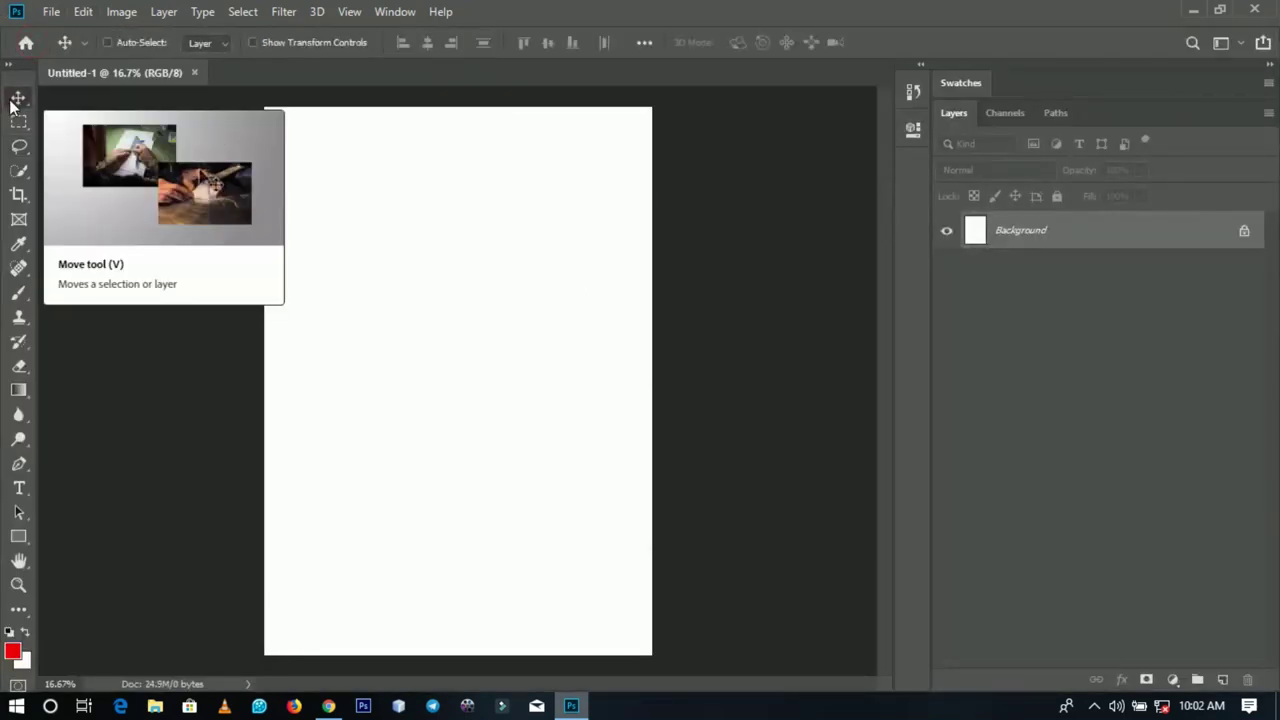
pyautogui.click(366, 276)
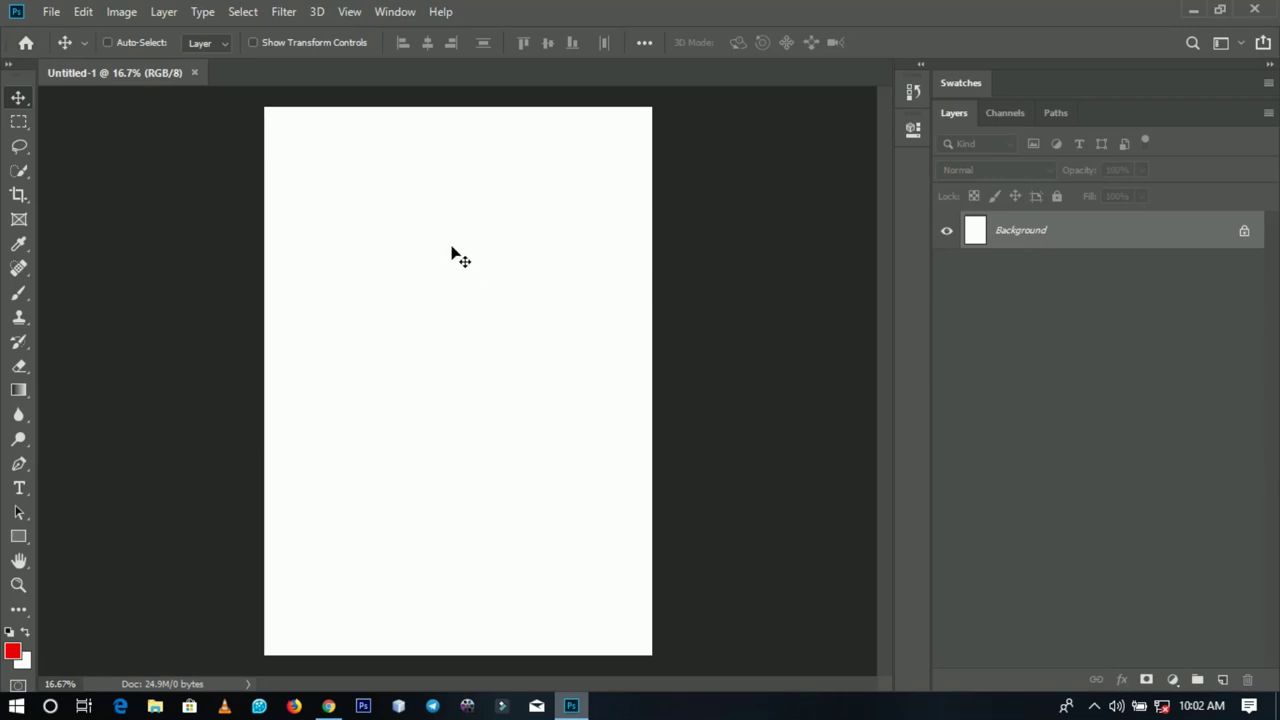
pyautogui.click(26, 45)
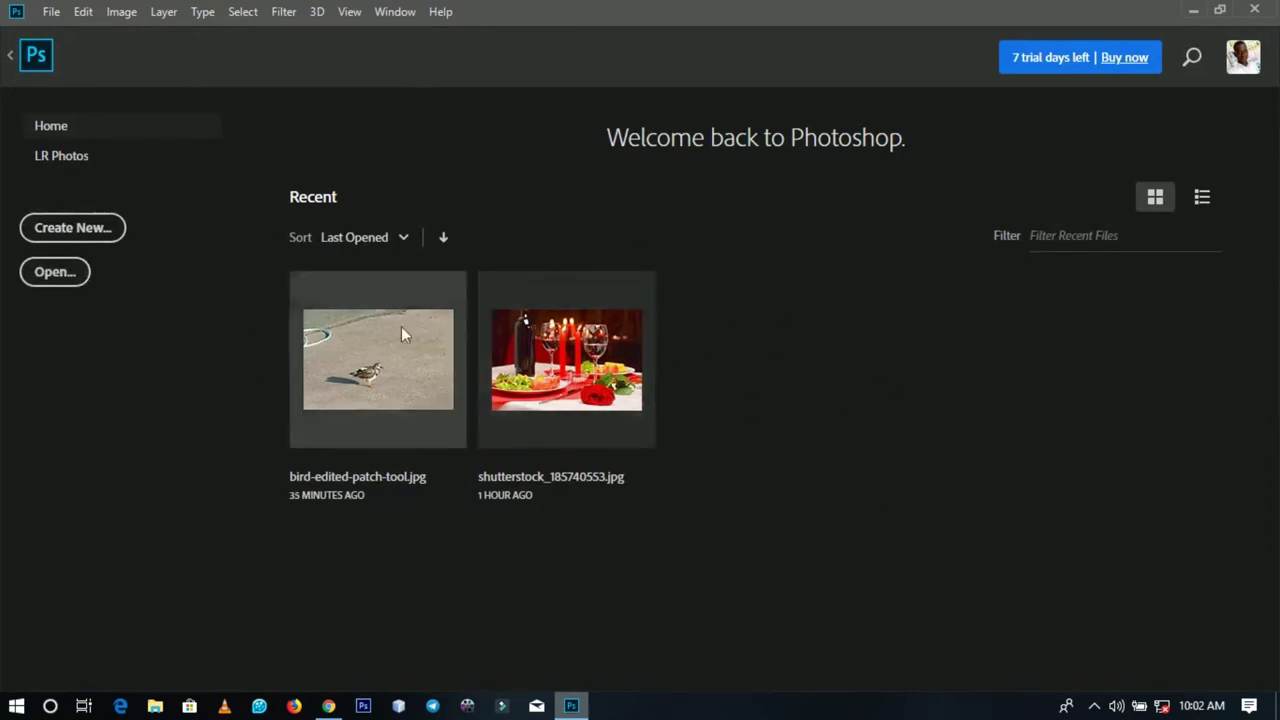
pyautogui.click(18, 60)
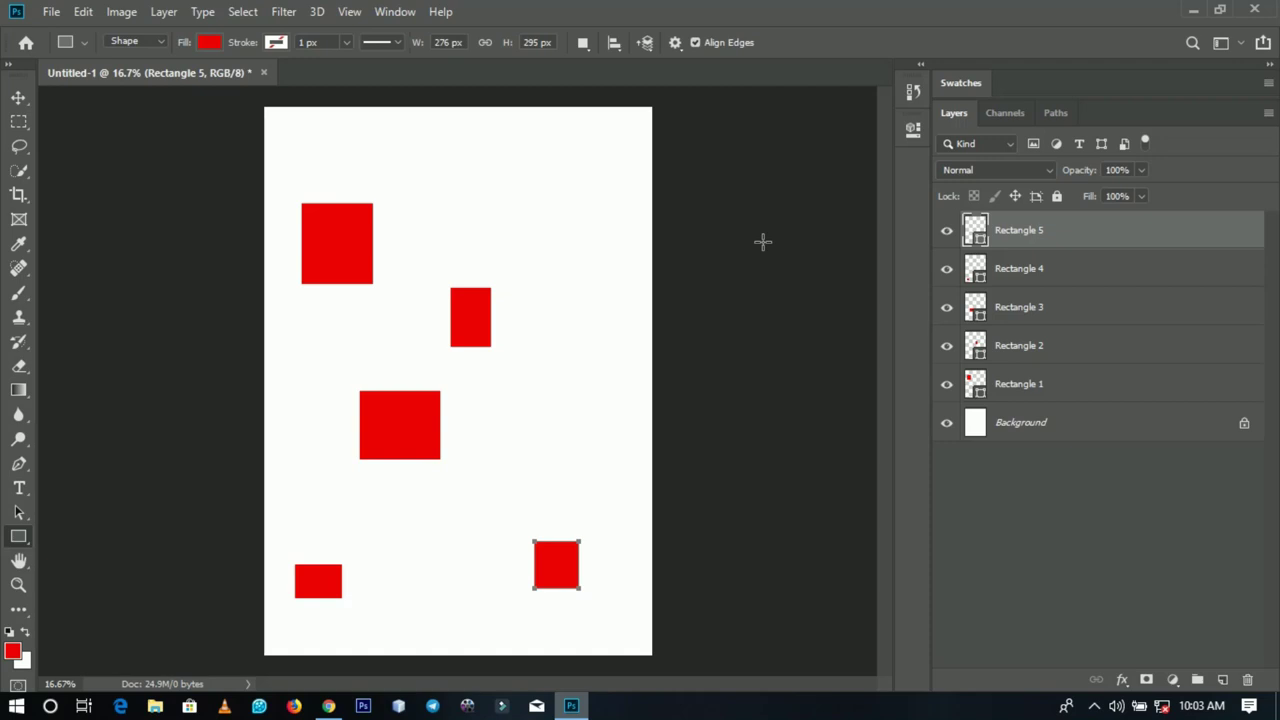
# - Undo the red rectangles drawn on the canvas one after another
pyautogui.hotkey('ctrl', 'z')
pyautogui.hotkey('ctrl', 'z')
pyautogui.hotkey('ctrl', 'z')
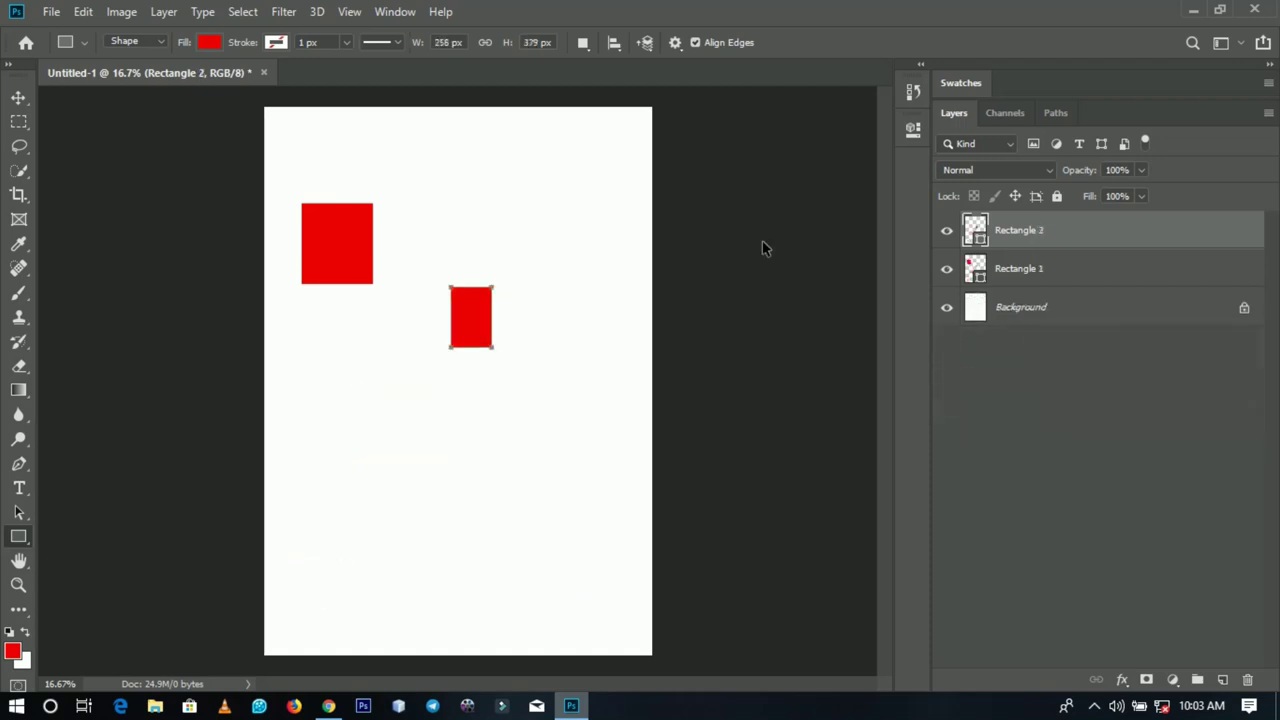
pyautogui.hotkey('ctrl', 'z')
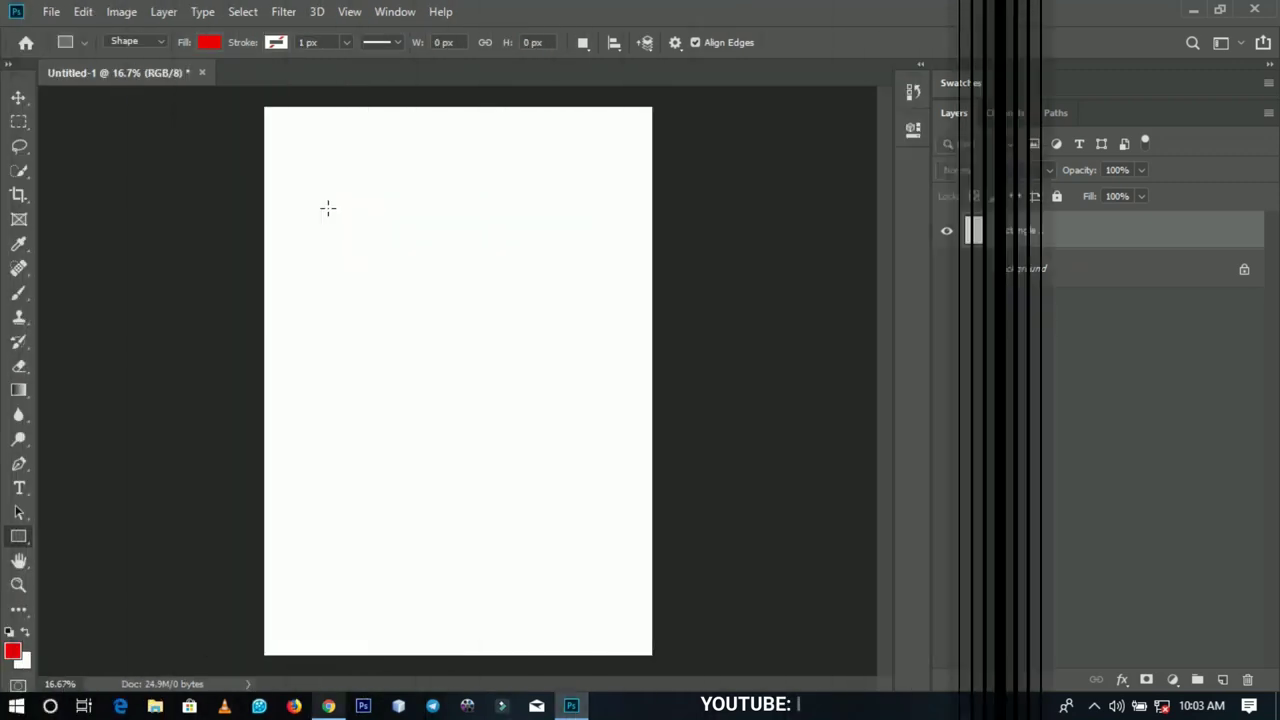
# - Draw a rectangular frame in the lower part of the canvas and place the 85976 desktop image inside it
pyautogui.click(19, 220)
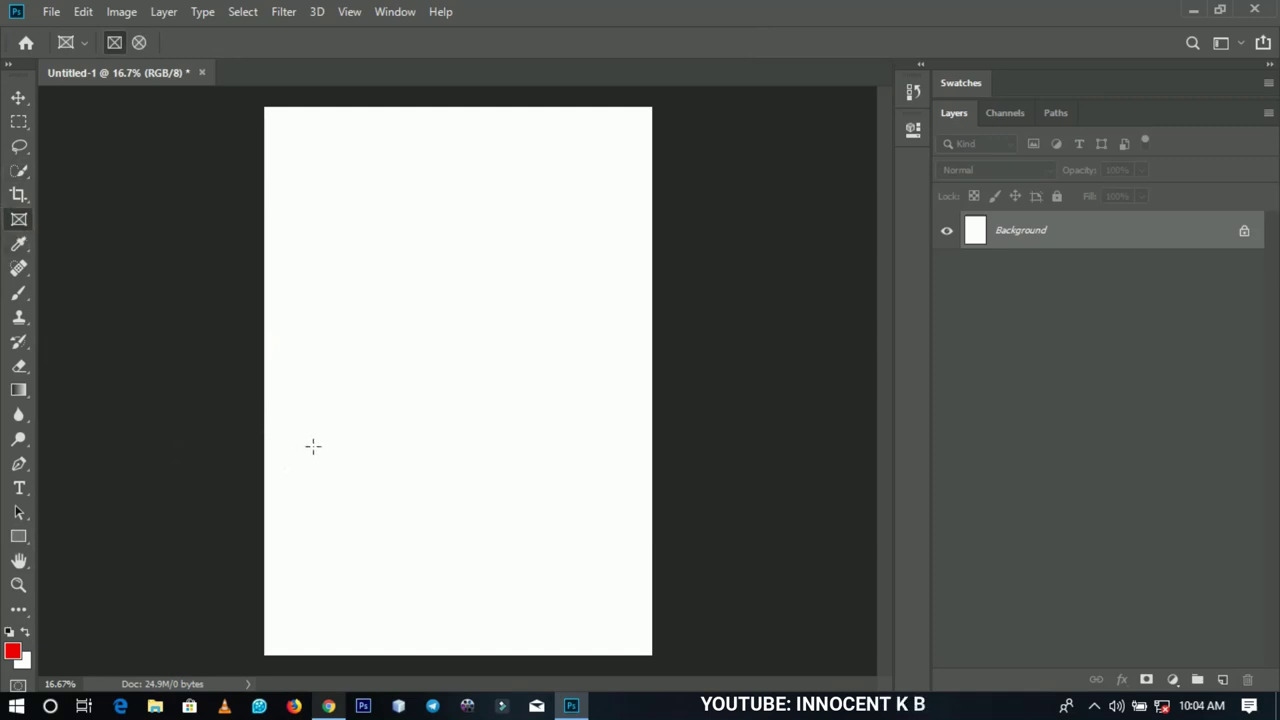
pyautogui.moveTo(291, 434); pyautogui.dragTo(474, 614)
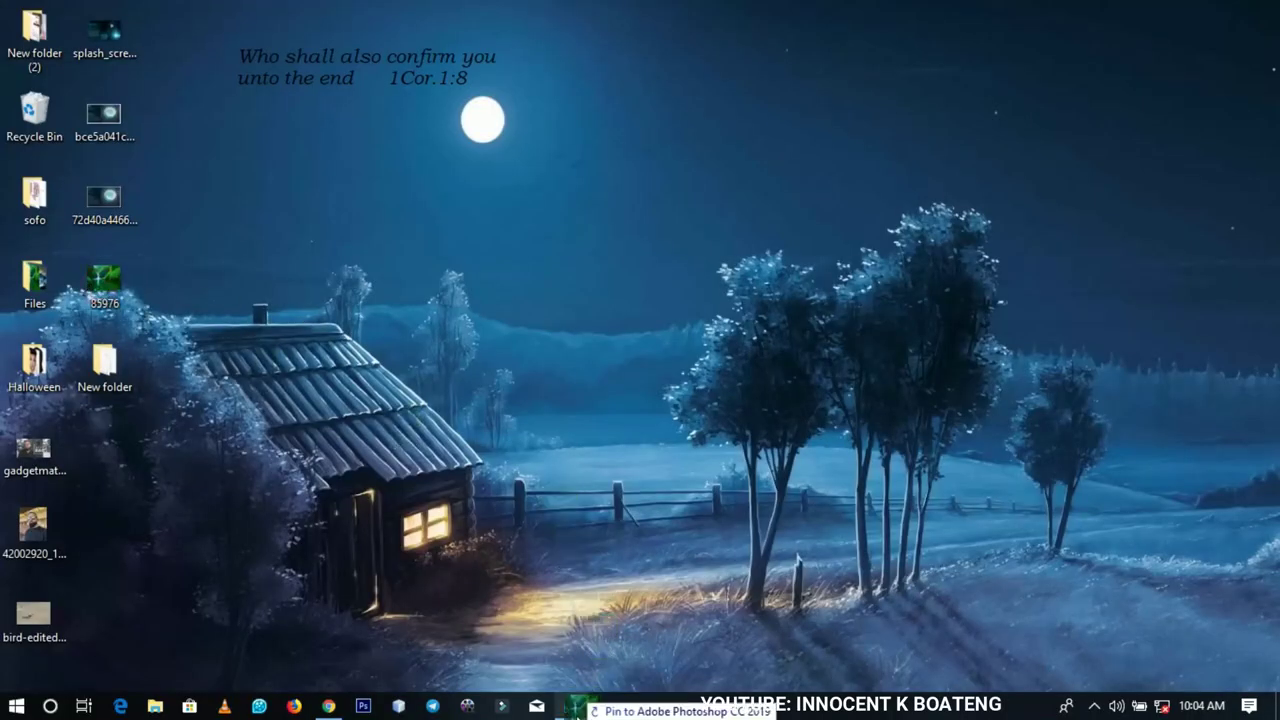
pyautogui.click(571, 705)
pyautogui.moveTo(537, 545); pyautogui.dragTo(406, 524)
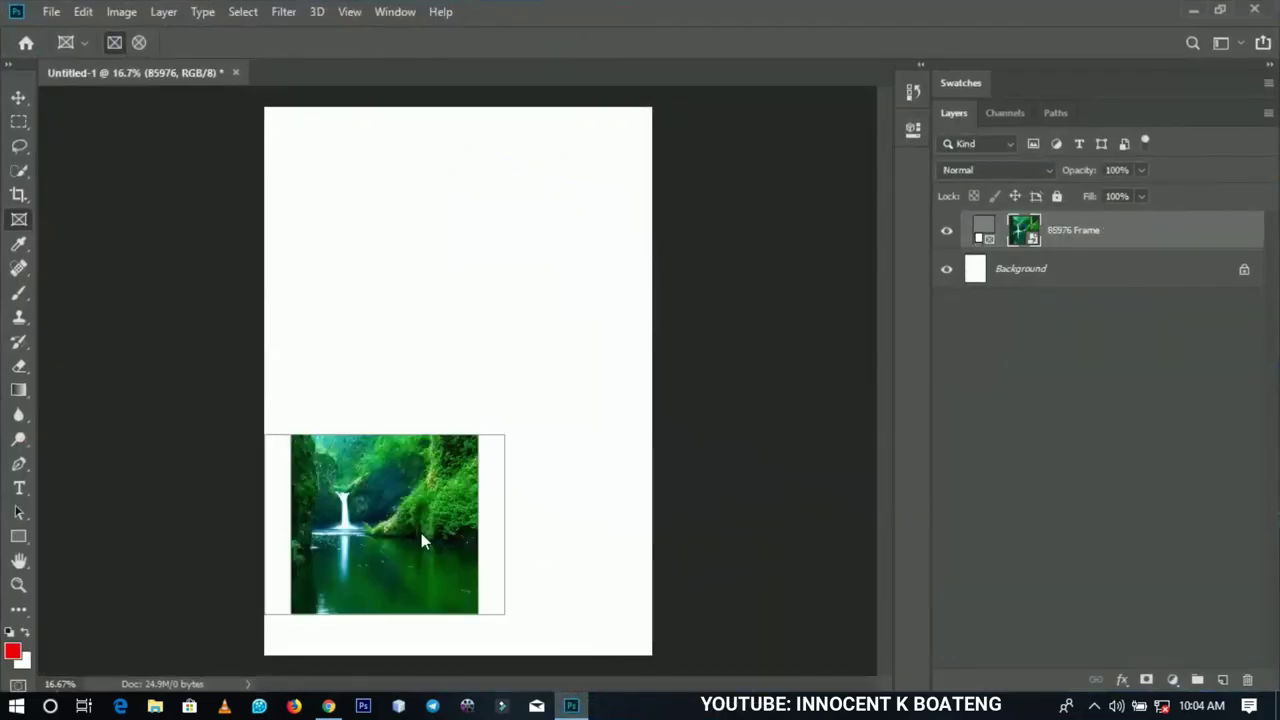
pyautogui.click(17, 99)
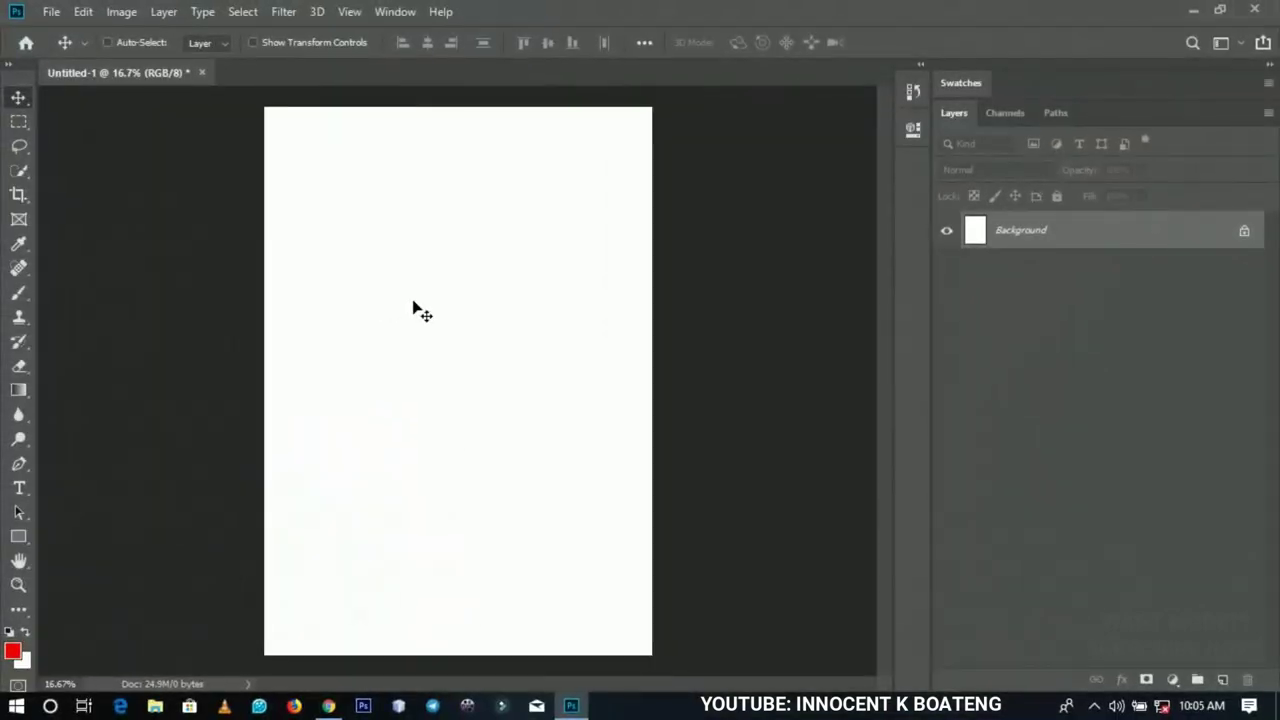
# - Place the 85976 desktop image on the canvas at about 37.27% scale and delete its layer
pyautogui.click(1193, 10)
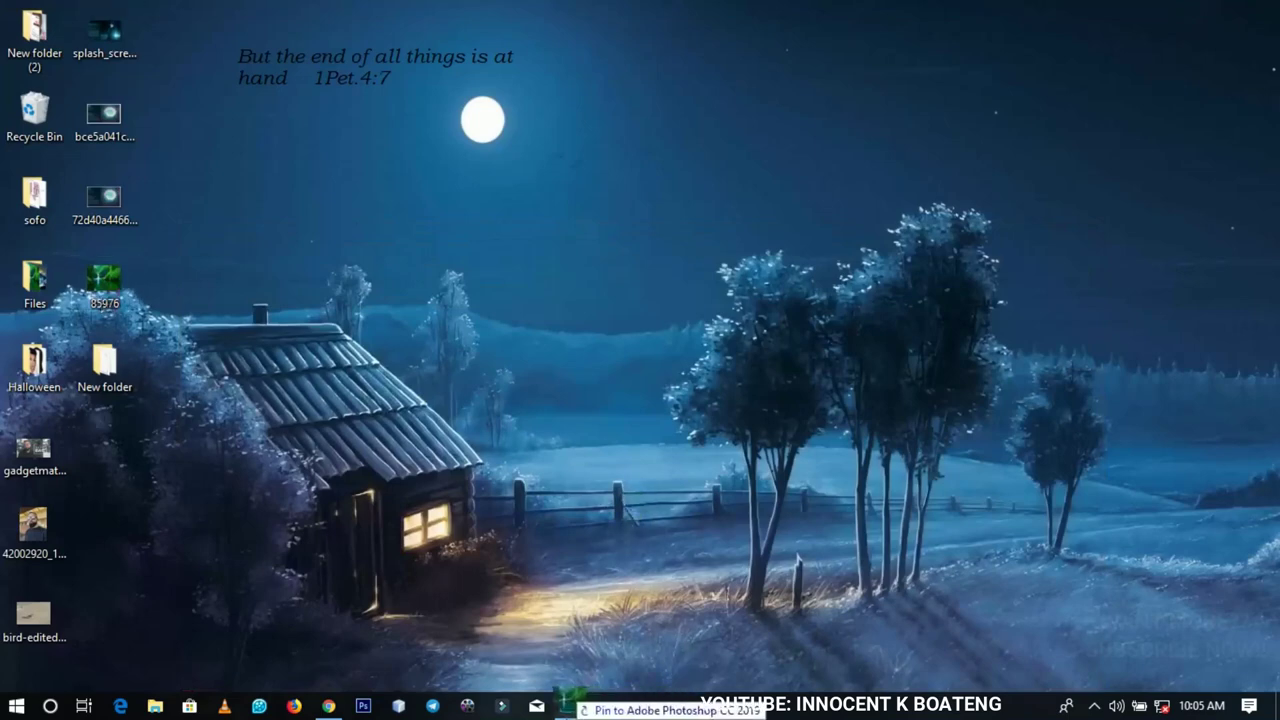
pyautogui.click(571, 705)
pyautogui.moveTo(503, 488); pyautogui.dragTo(474, 402)
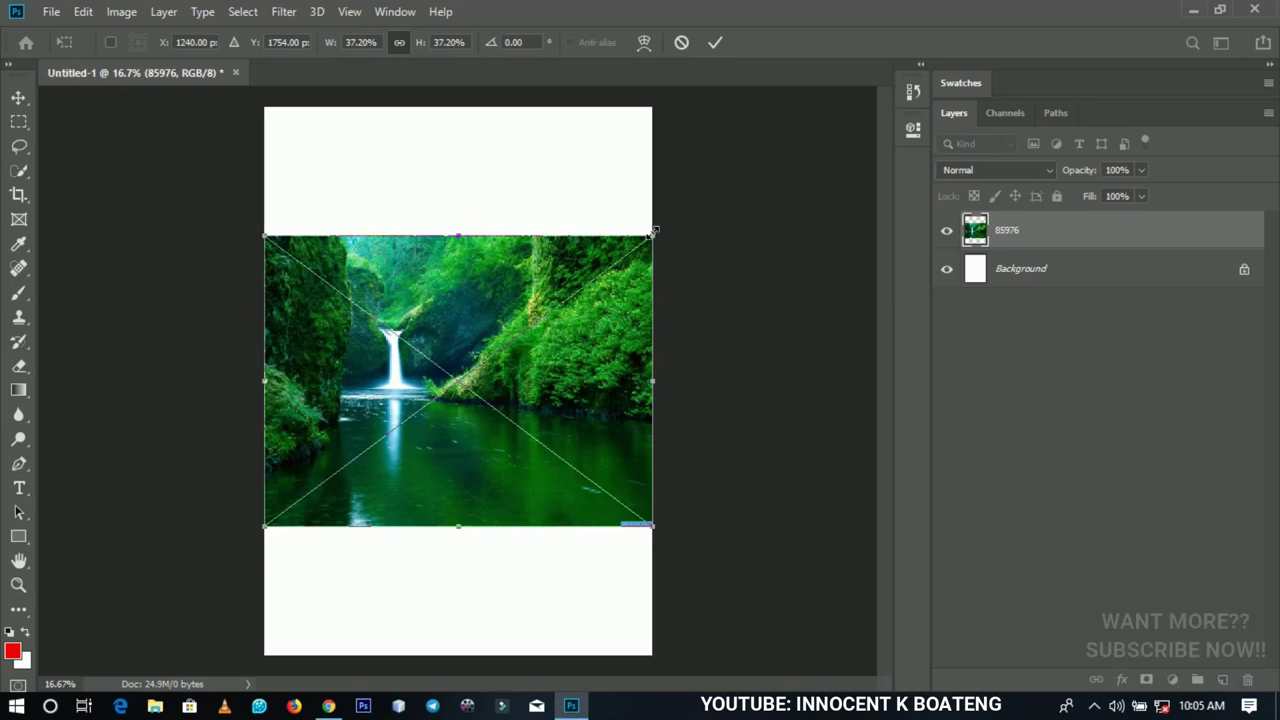
pyautogui.moveTo(653, 231)
pyautogui.mouseDown()
pyautogui.moveTo(551, 309)
pyautogui.moveTo(826, 116)
pyautogui.moveTo(455, 358)
pyautogui.moveTo(811, 166)
pyautogui.moveTo(677, 270)
pyautogui.moveTo(614, 297)
pyautogui.moveTo(706, 200)
pyautogui.moveTo(655, 234)
pyautogui.moveTo(768, 133)
pyautogui.moveTo(580, 289)
pyautogui.moveTo(649, 228)
pyautogui.mouseUp()
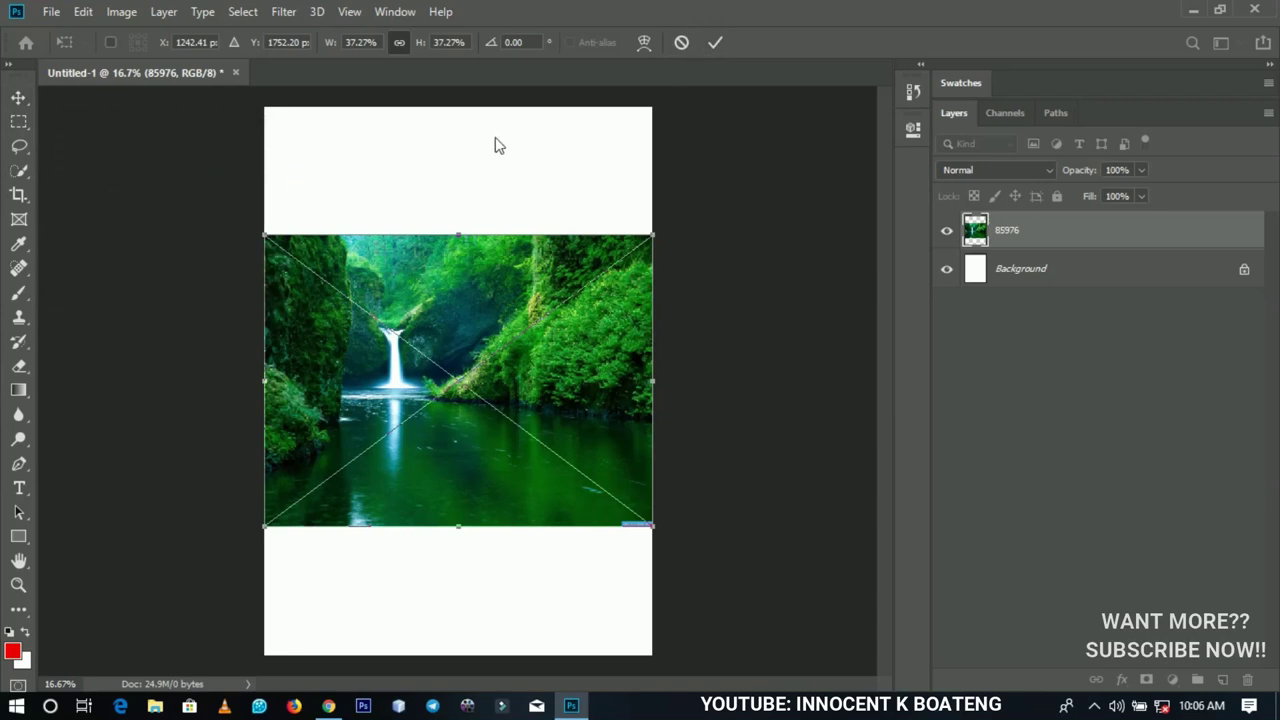
pyautogui.click(501, 642)
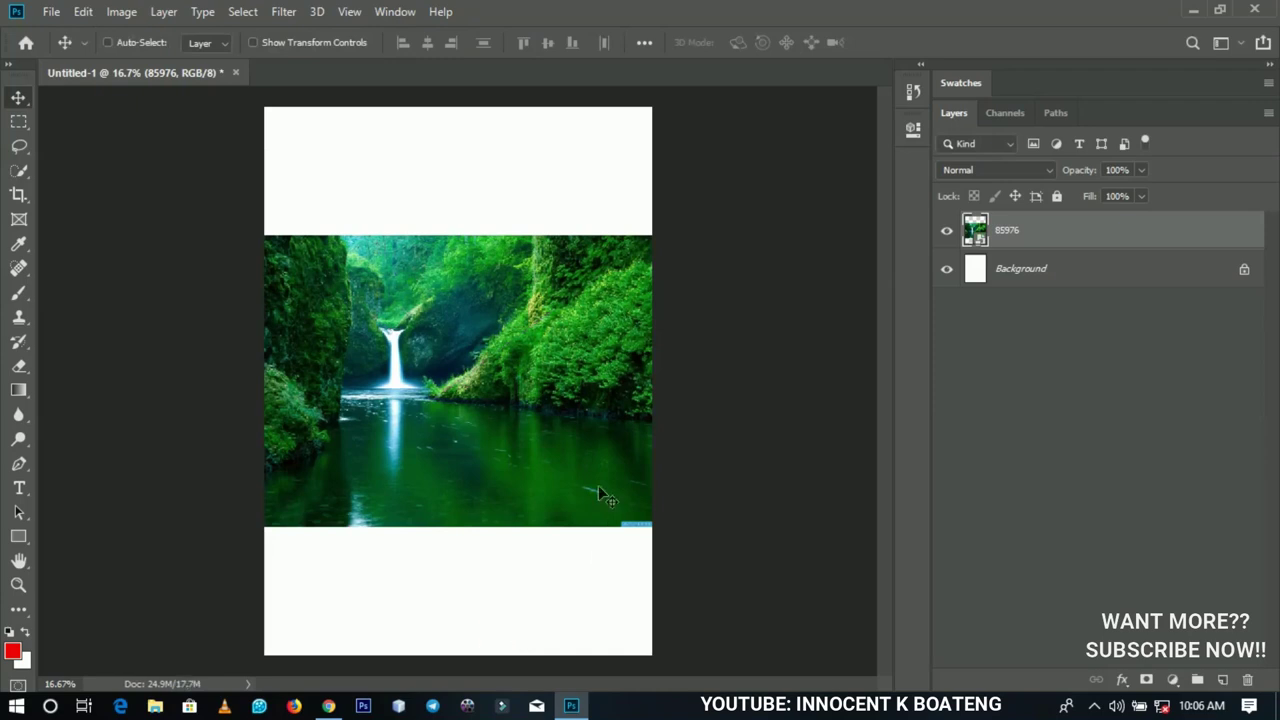
pyautogui.press('Delete')
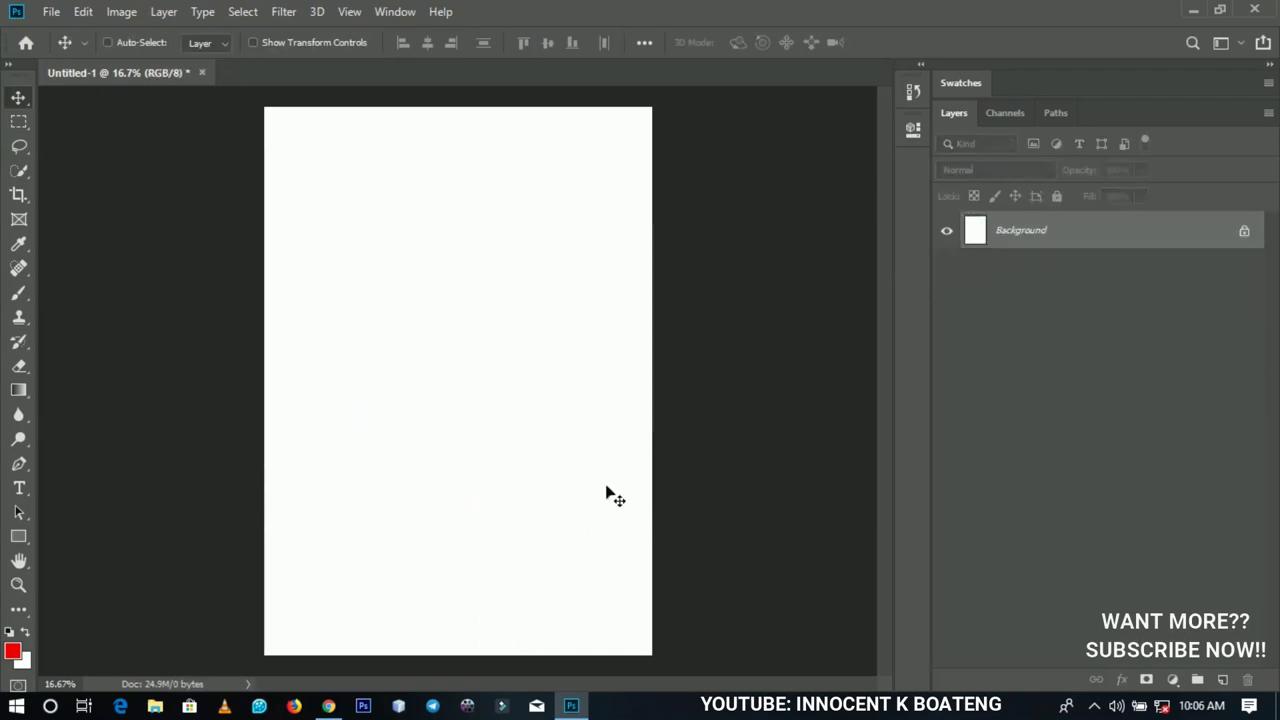
# - Add the red placeholder text "Lorem Ipsum" in HelveticaInserat LT Regular, 30 pt, in the upper middle of the canvas
pyautogui.click(18, 488)
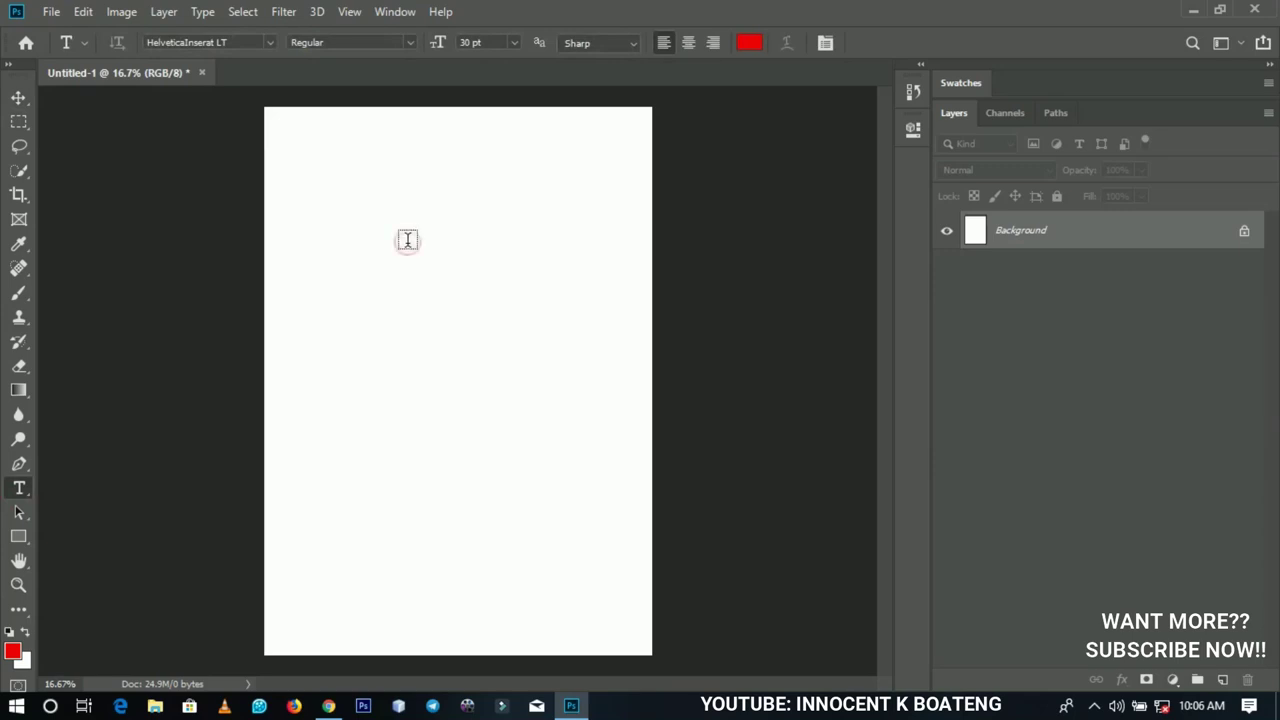
pyautogui.click(408, 246)
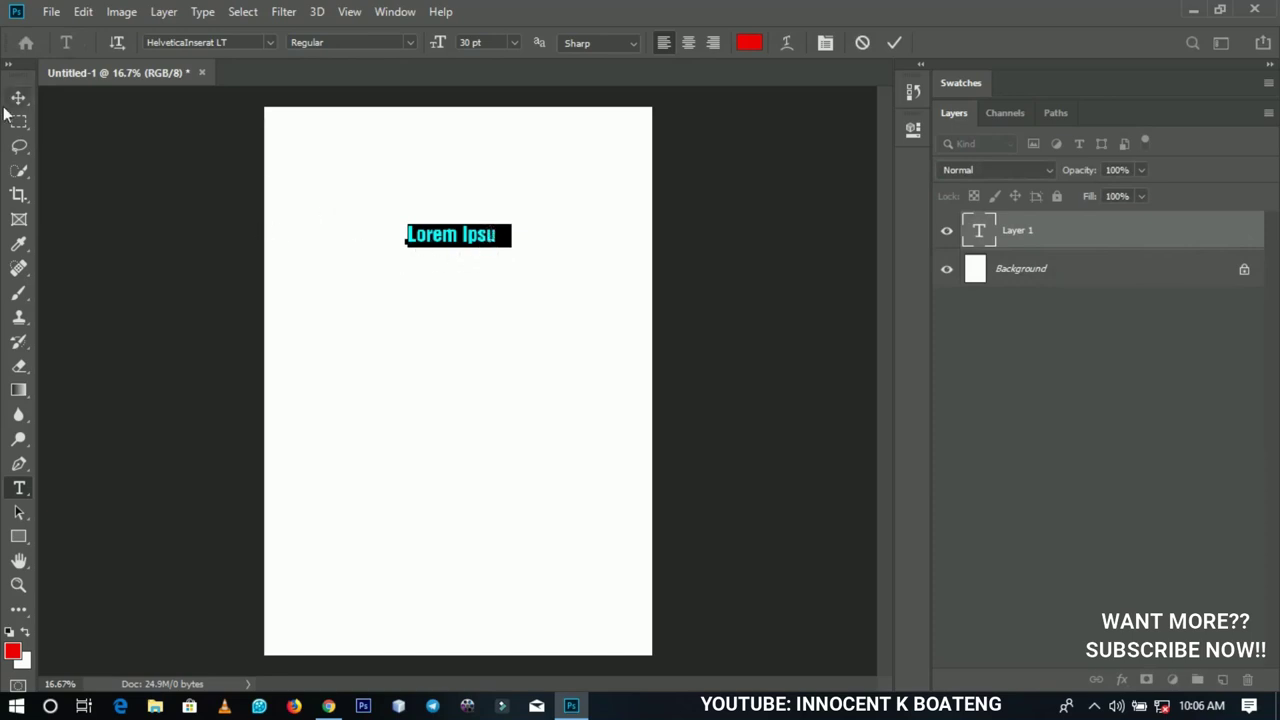
pyautogui.click(251, 41)
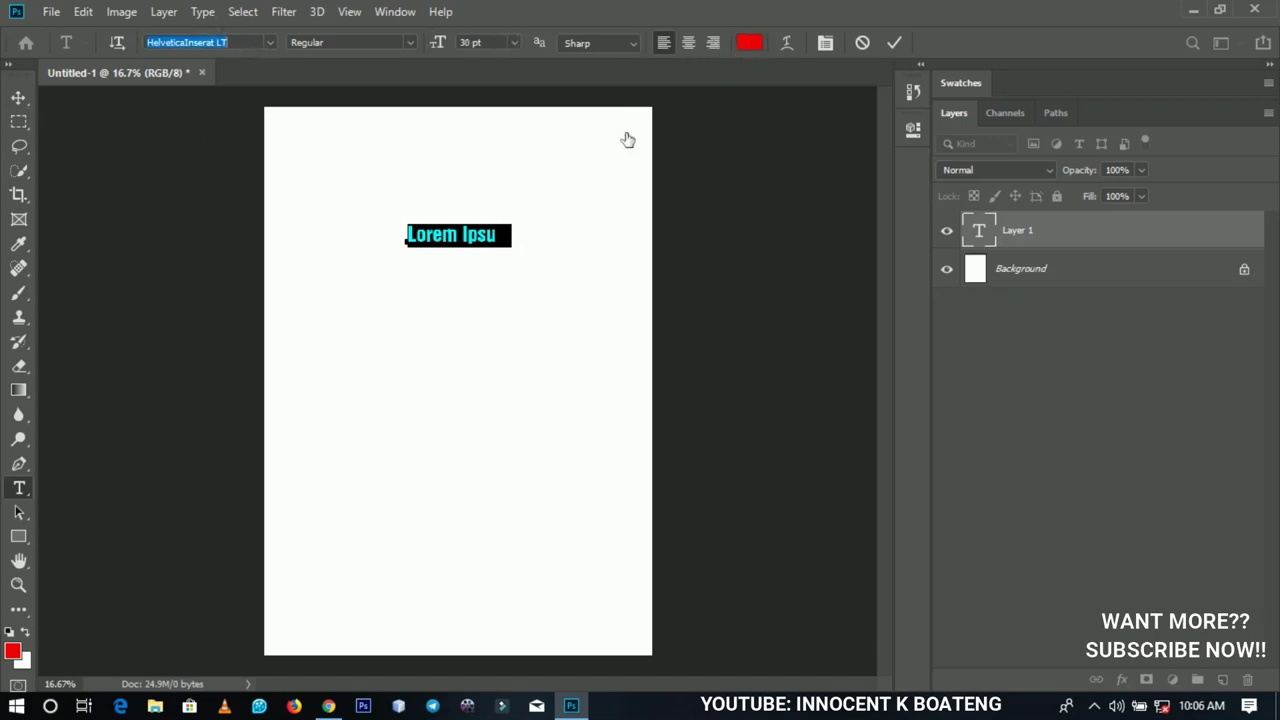
pyautogui.click(476, 236)
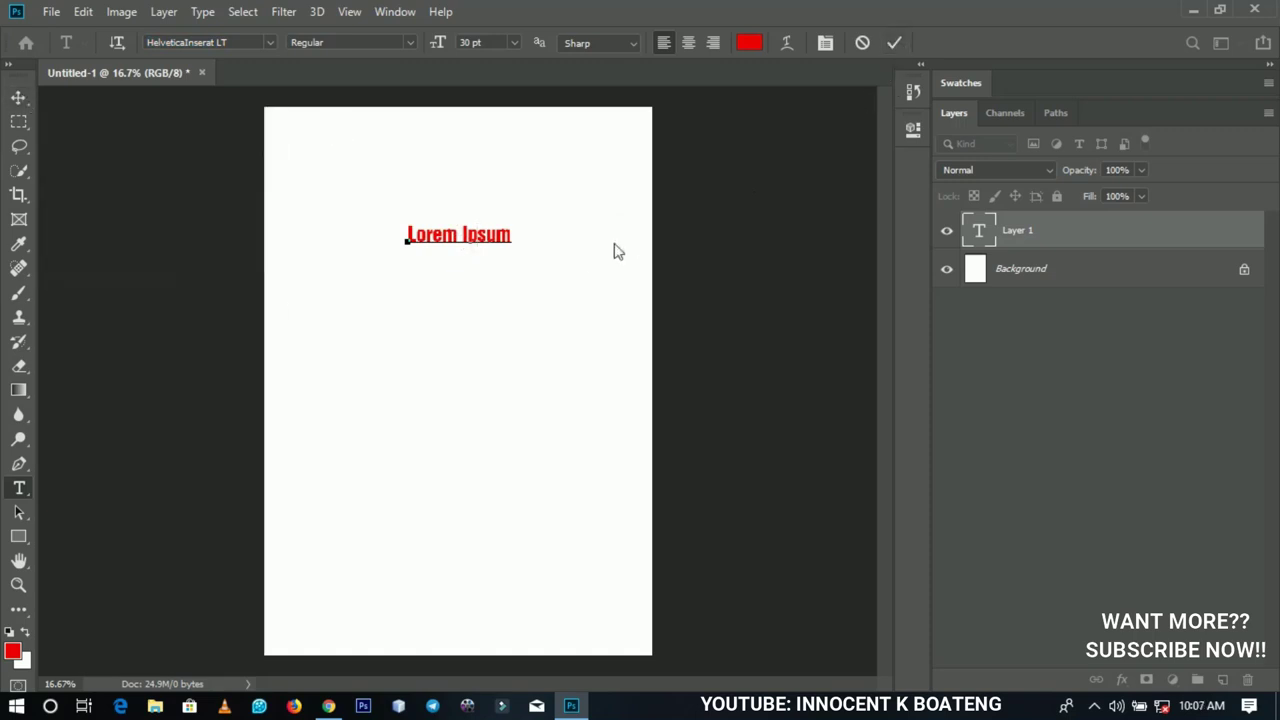
pyautogui.click(503, 364)
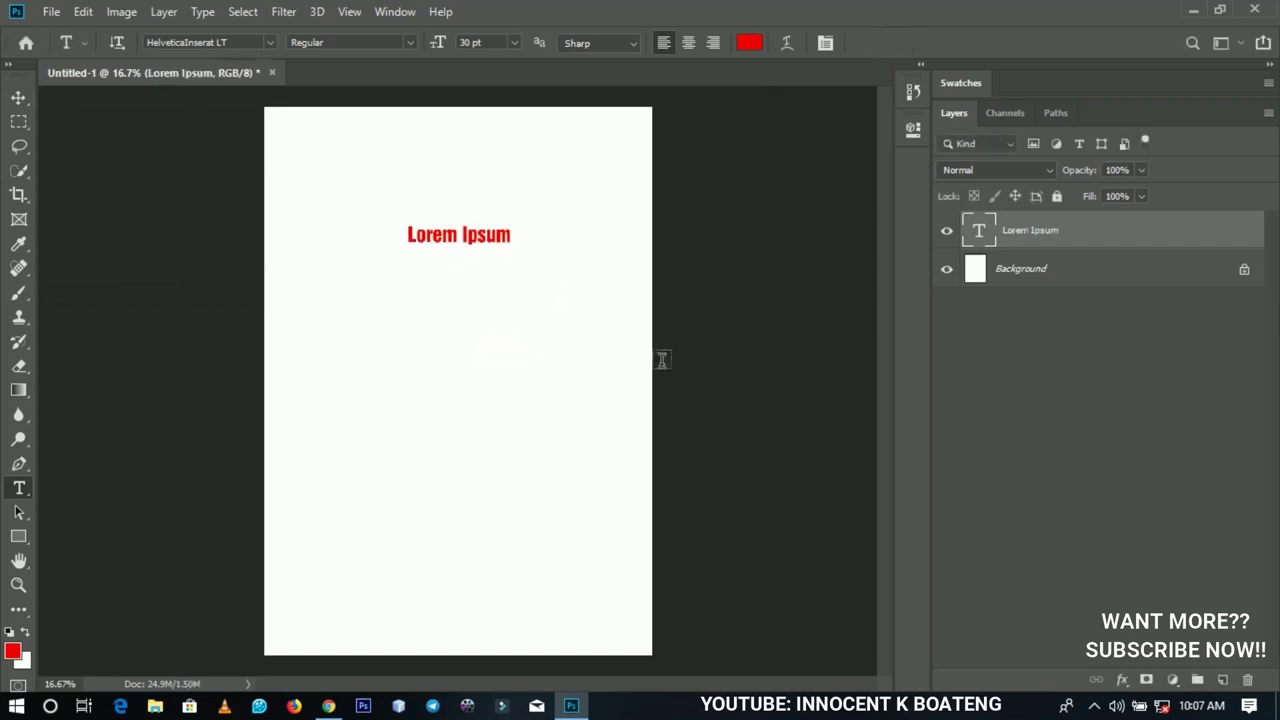
# - Open the Lorem Ipsum text for editing directly with the Move tool and cancel the edit
pyautogui.click(21, 100)
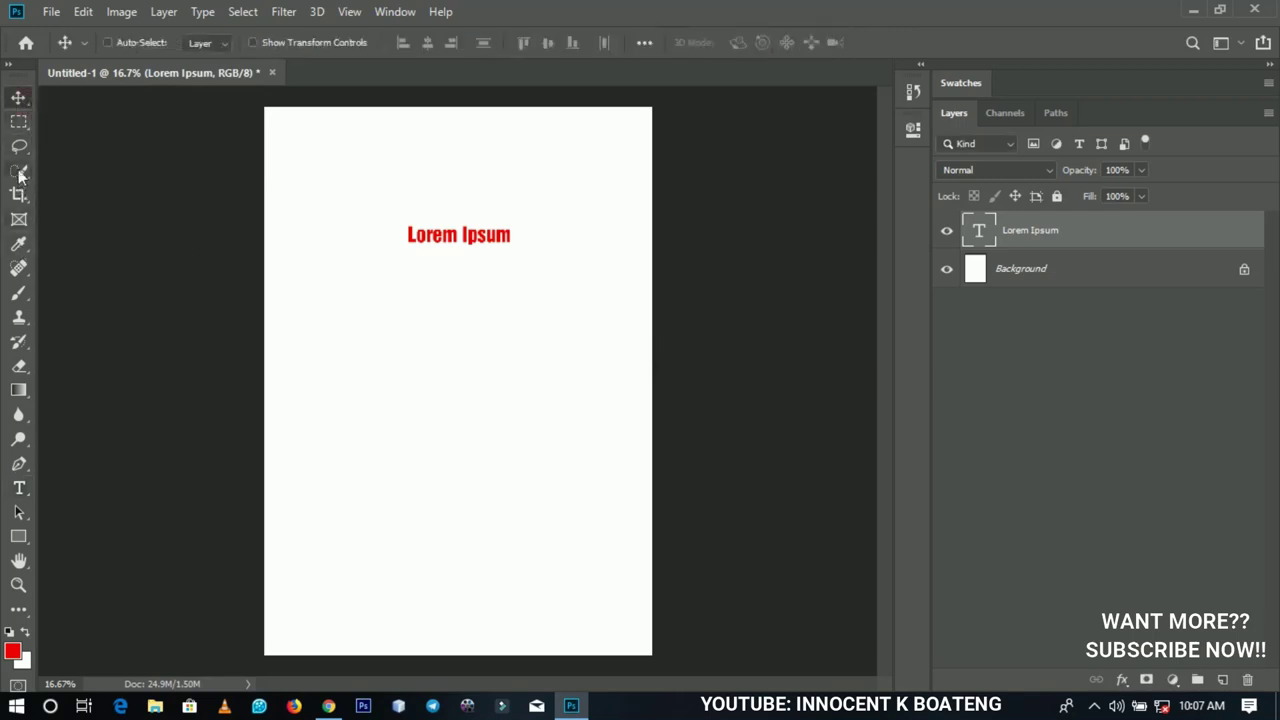
pyautogui.click(18, 148)
pyautogui.click(18, 97)
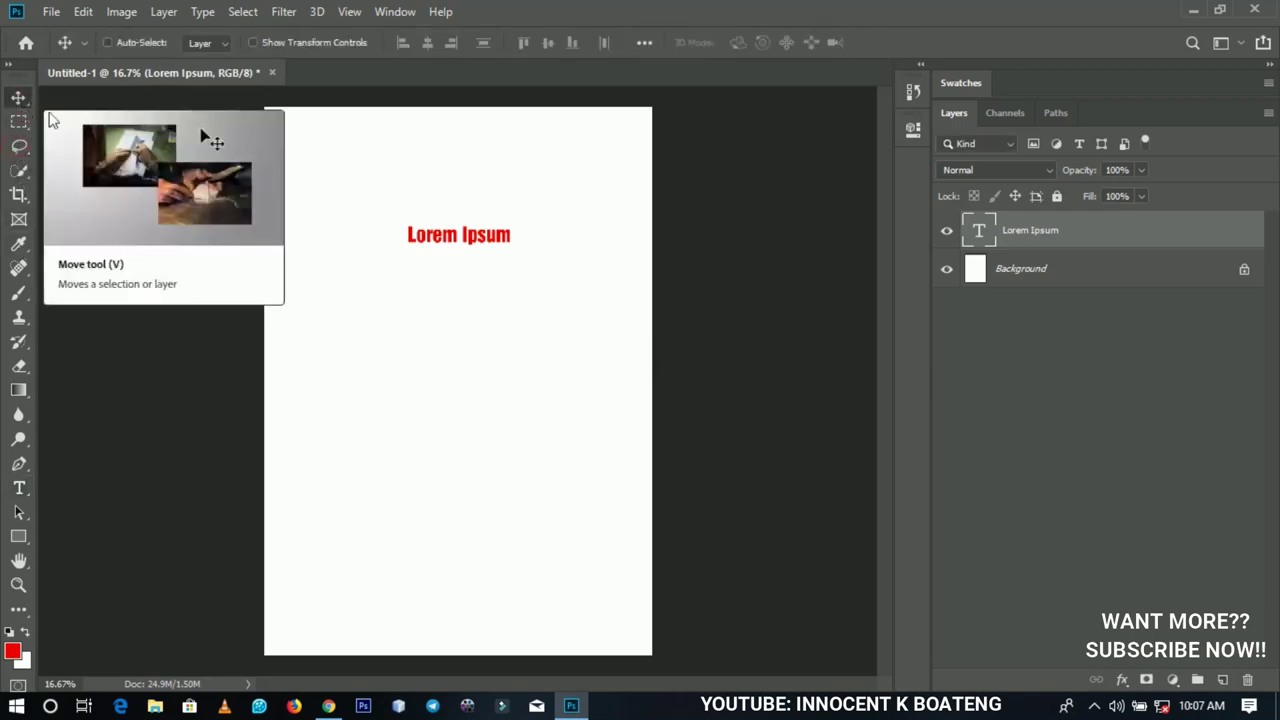
pyautogui.doubleClick(478, 243)
pyautogui.press('BackSpace')
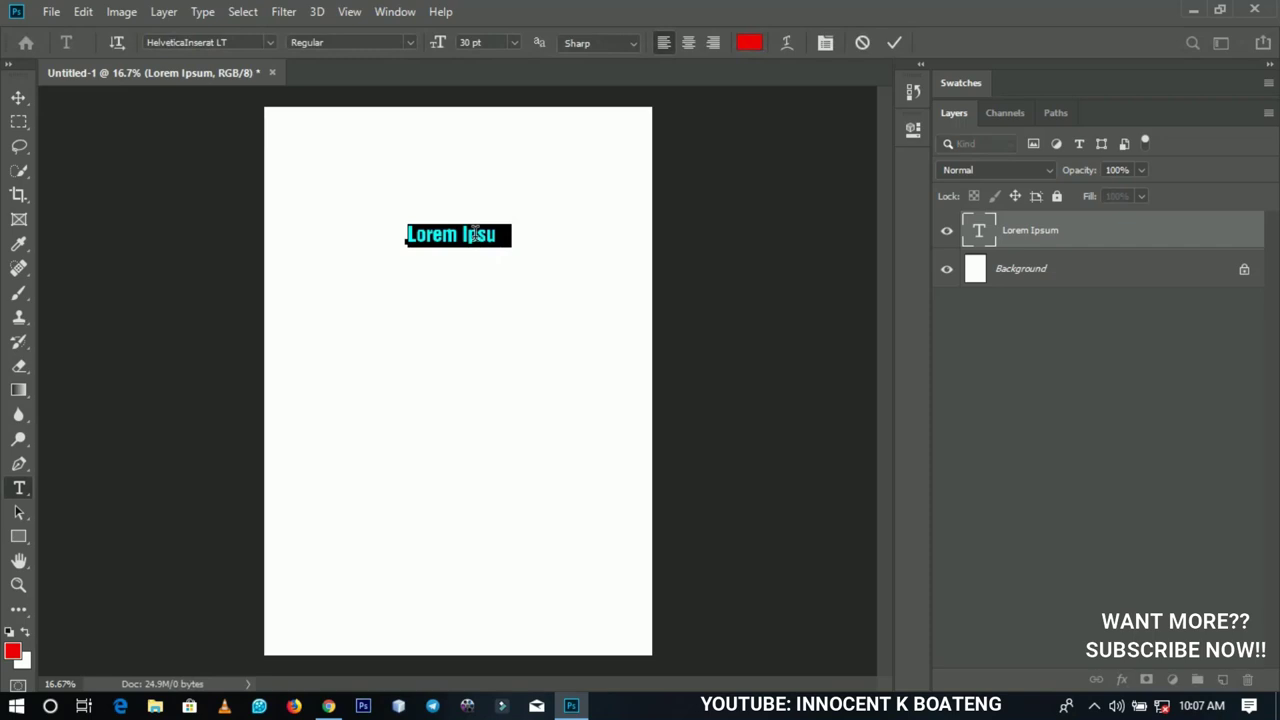
pyautogui.press('Escape')
pyautogui.press('v')
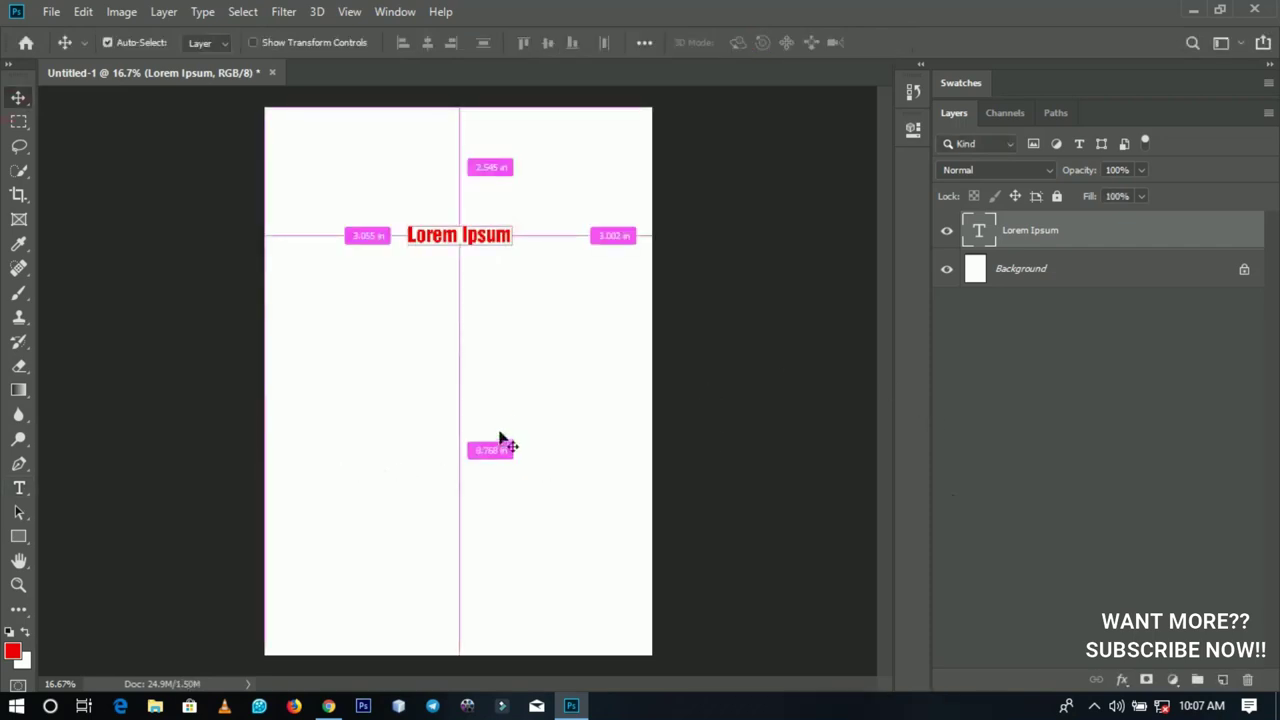
# - Enlarge the Lorem Ipsum text with Free Transform to about 163% width and 275% height
pyautogui.hotkey('ctrl', 't')
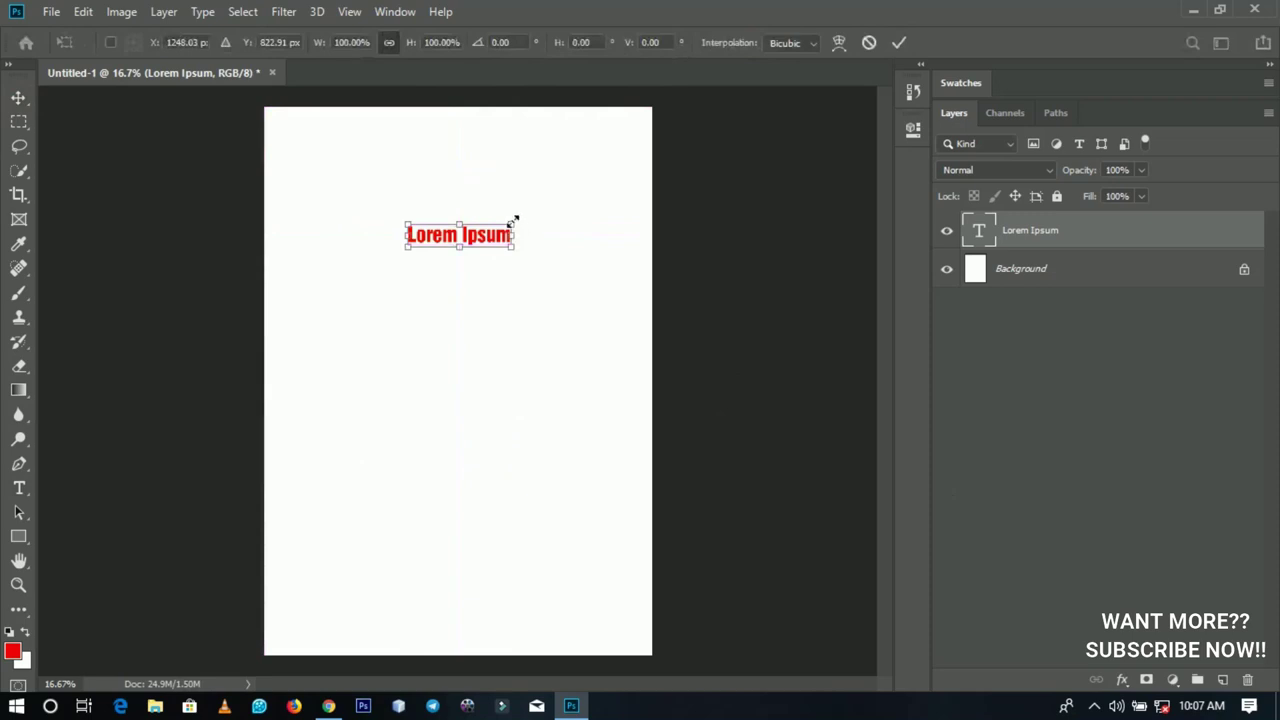
pyautogui.moveTo(514, 218); pyautogui.dragTo(543, 195)
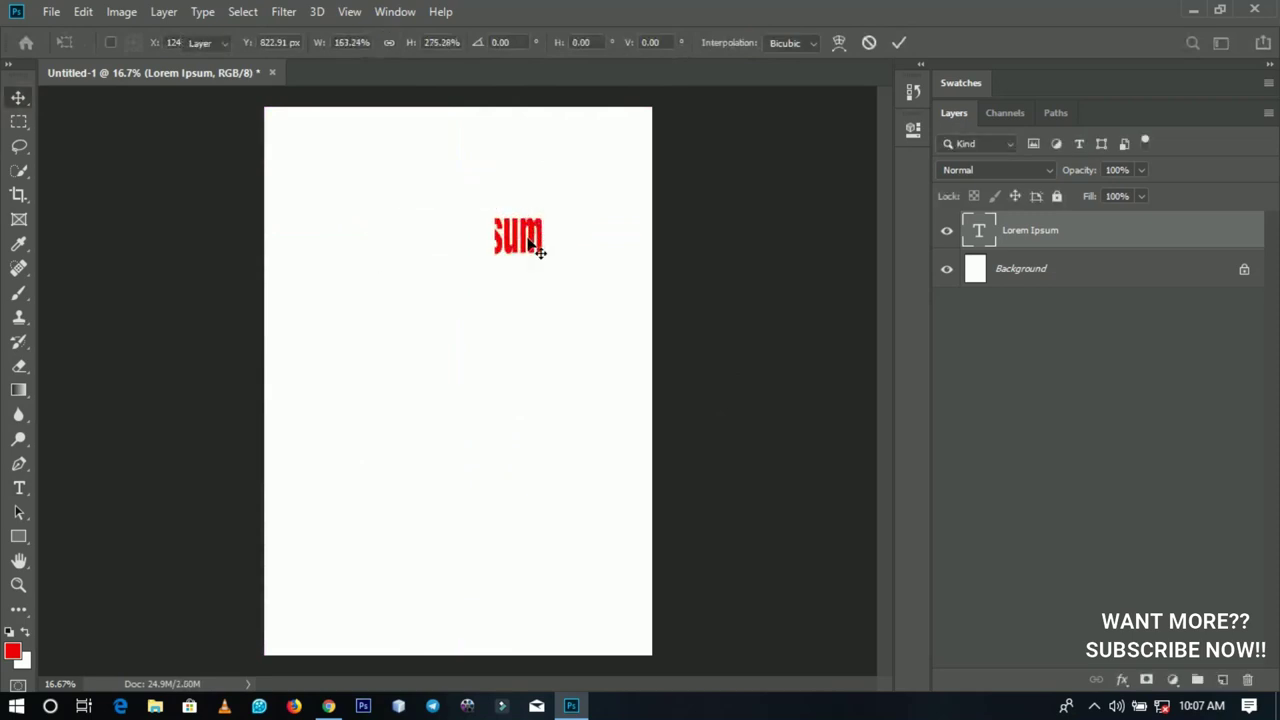
pyautogui.press('Return')
# - Duplicate the Lorem Ipsum text twice, stacking one pair closely and placing the third line in the lower part of the canvas
pyautogui.moveTo(514, 277); pyautogui.dragTo(502, 301)
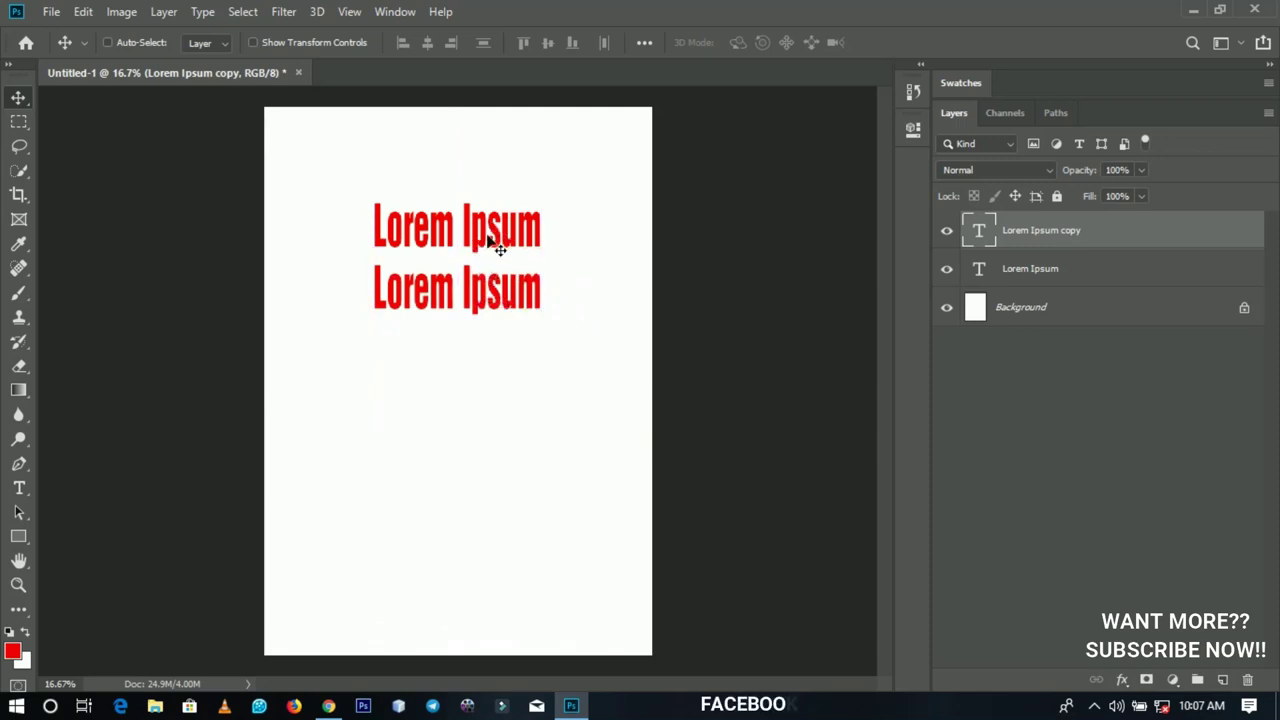
pyautogui.moveTo(486, 260); pyautogui.dragTo(493, 503)
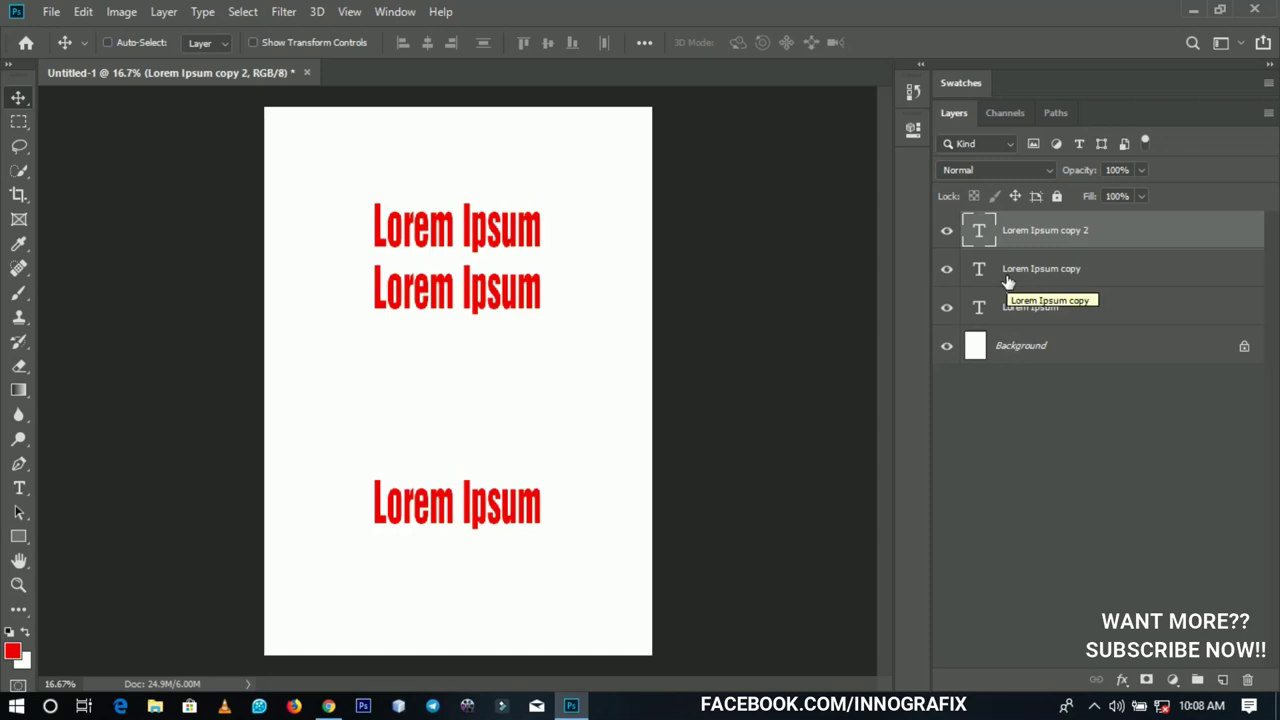
# - Select all three Lorem Ipsum text layers and distribute the spacing between them vertically
pyautogui.keyDown('shift'); pyautogui.click(1048, 310); pyautogui.keyUp('shift')
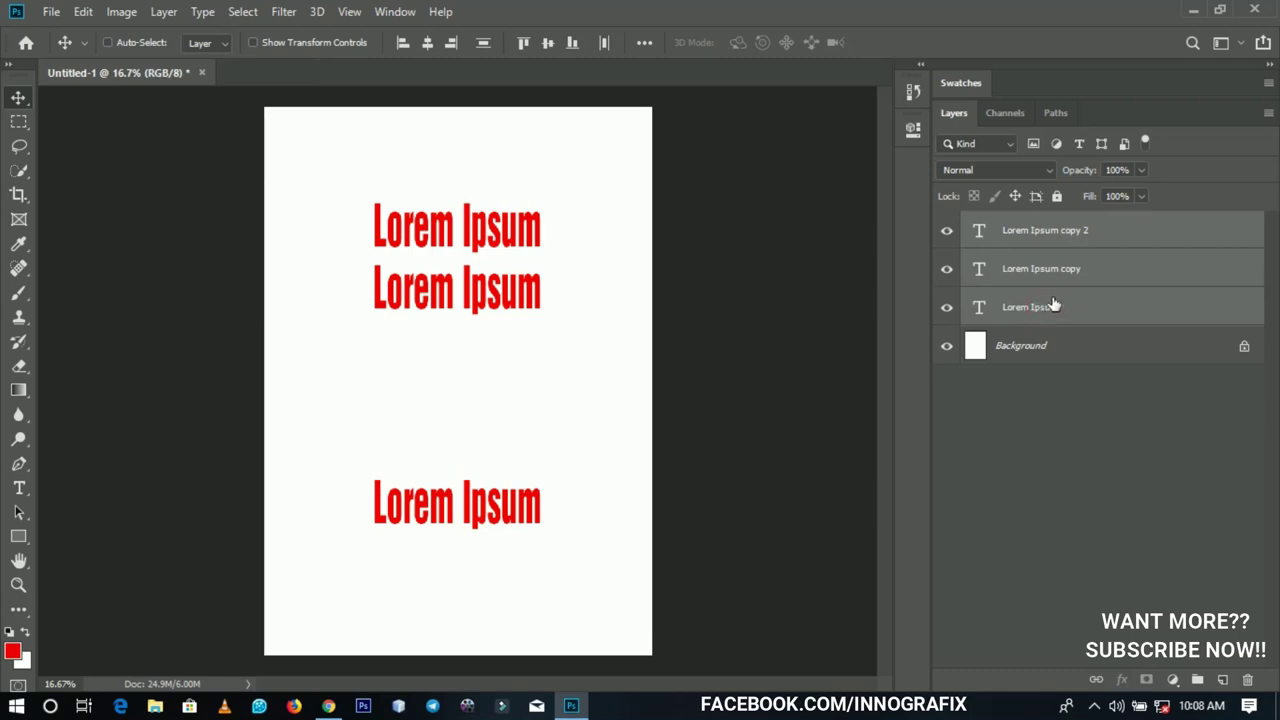
pyautogui.click(164, 12)
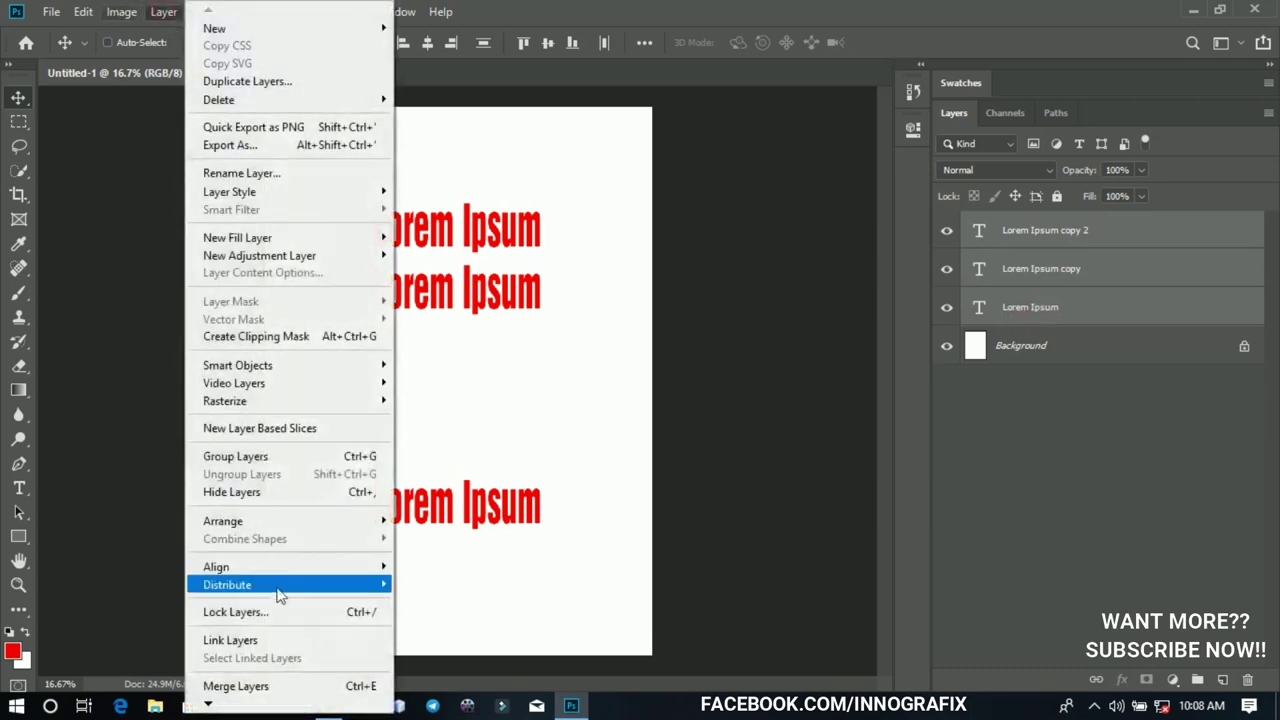
pyautogui.moveTo(278, 585)
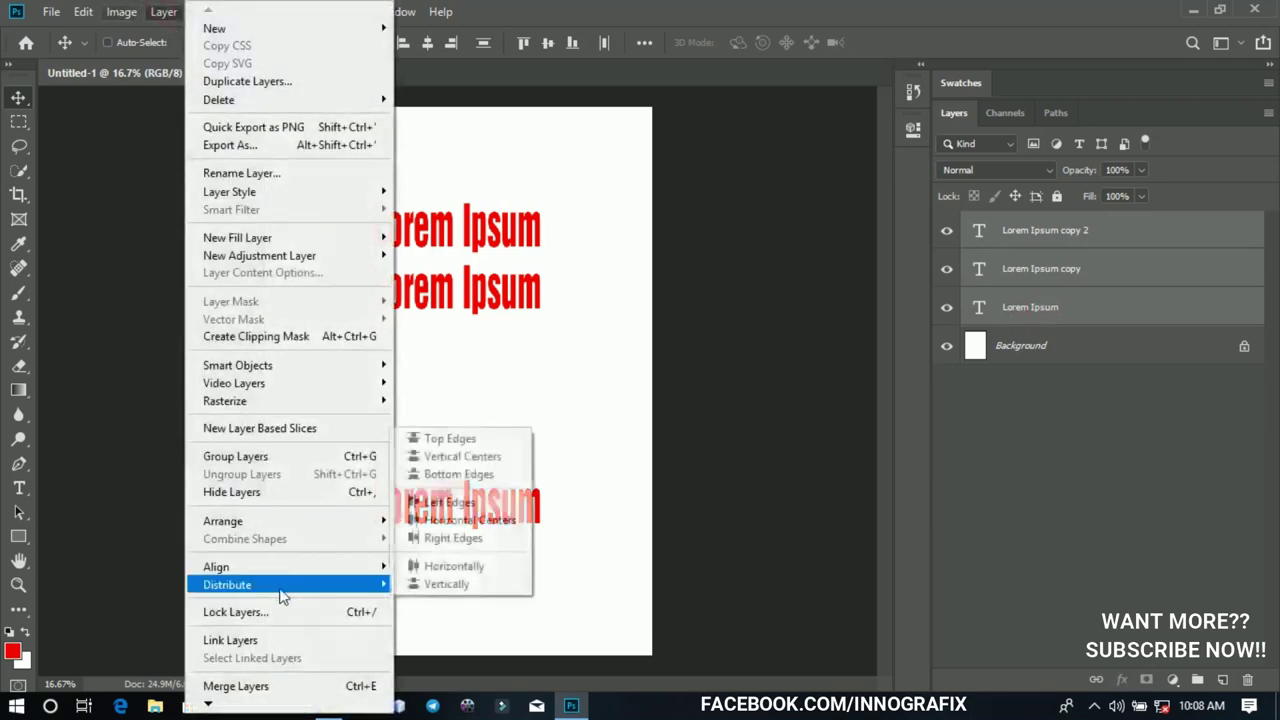
pyautogui.click(455, 586)
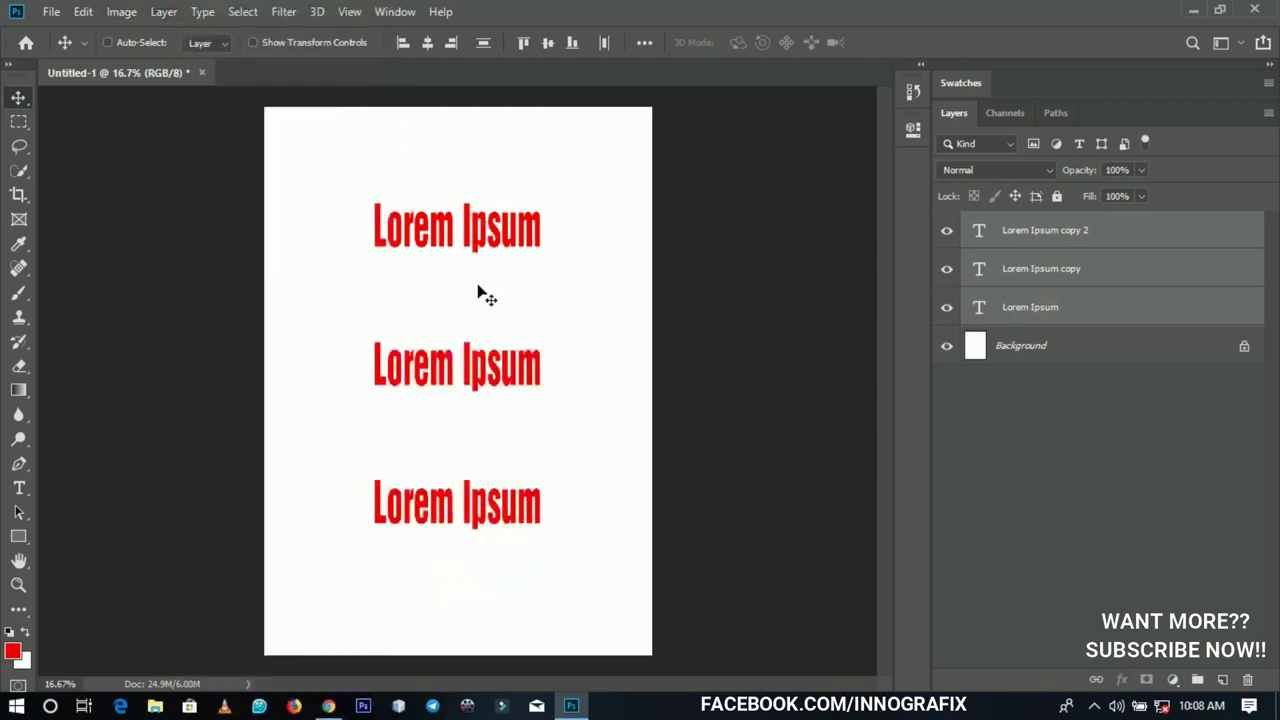
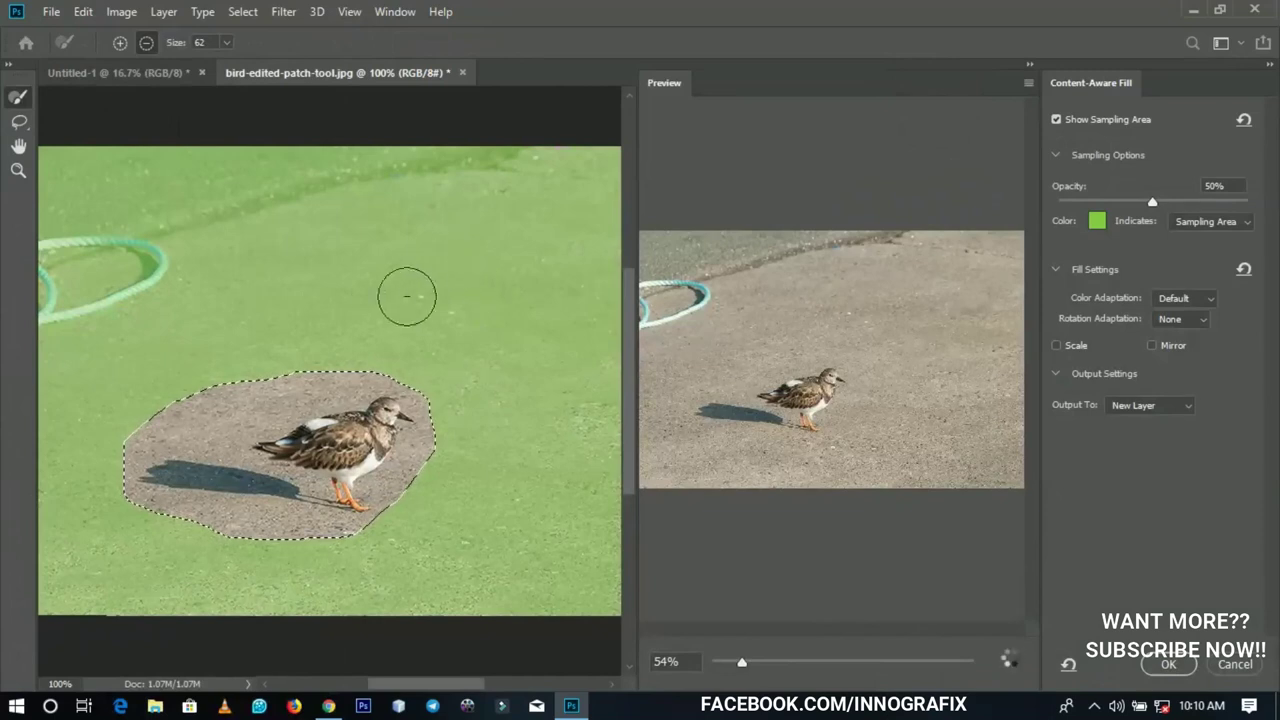
# - Exclude the rope and the dark ground behind it from the sampling area, and output the Content-Aware Fill to a new layer
pyautogui.hotkey('ctrl', '-')
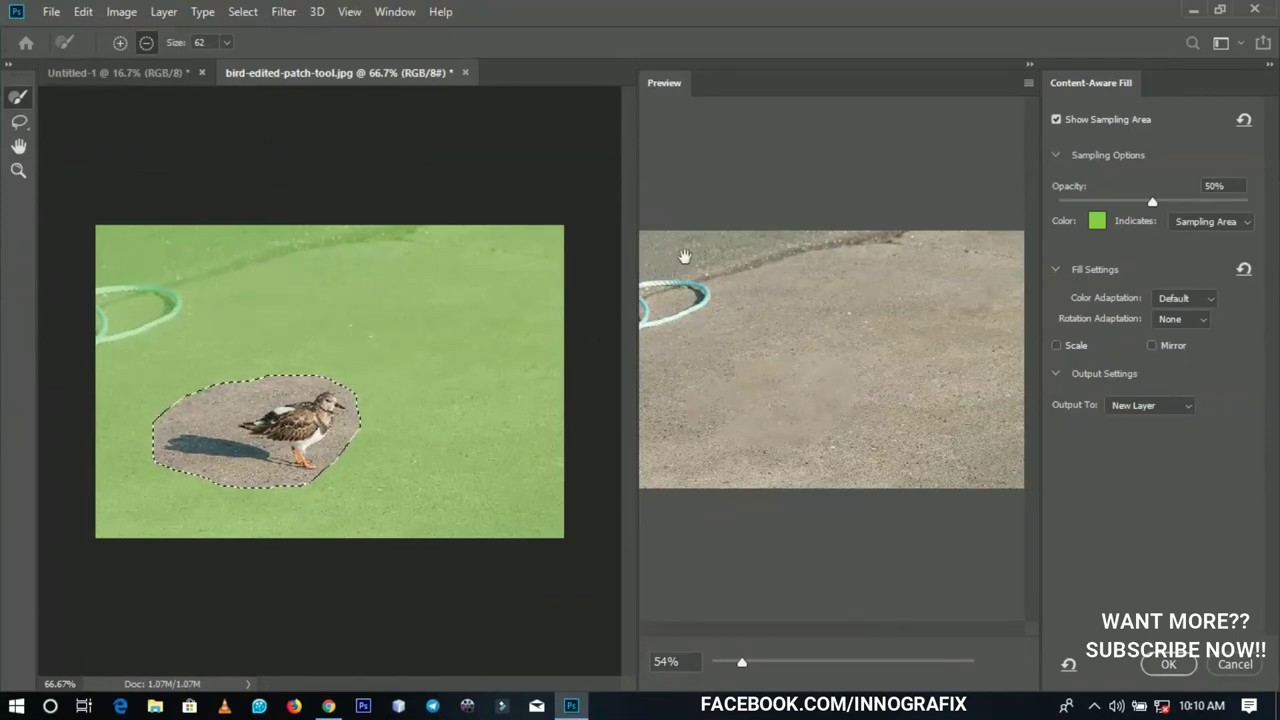
pyautogui.moveTo(89, 317)
pyautogui.mouseDown()
pyautogui.moveTo(178, 298)
pyautogui.moveTo(146, 320)
pyautogui.moveTo(111, 312)
pyautogui.moveTo(131, 288)
pyautogui.moveTo(298, 235)
pyautogui.moveTo(407, 222)
pyautogui.moveTo(138, 239)
pyautogui.moveTo(201, 246)
pyautogui.moveTo(133, 266)
pyautogui.moveTo(121, 241)
pyautogui.moveTo(144, 227)
pyautogui.moveTo(96, 213)
pyautogui.moveTo(100, 296)
pyautogui.moveTo(135, 306)
pyautogui.mouseUp()
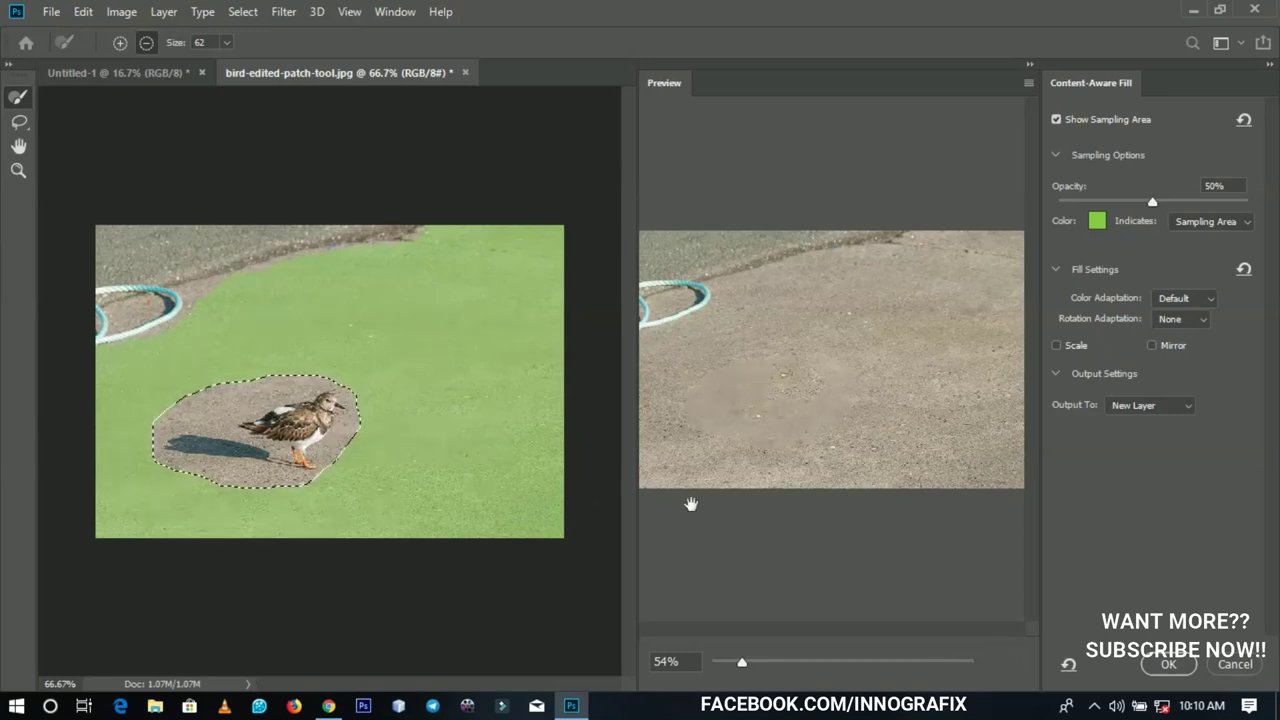
pyautogui.click(1163, 417)
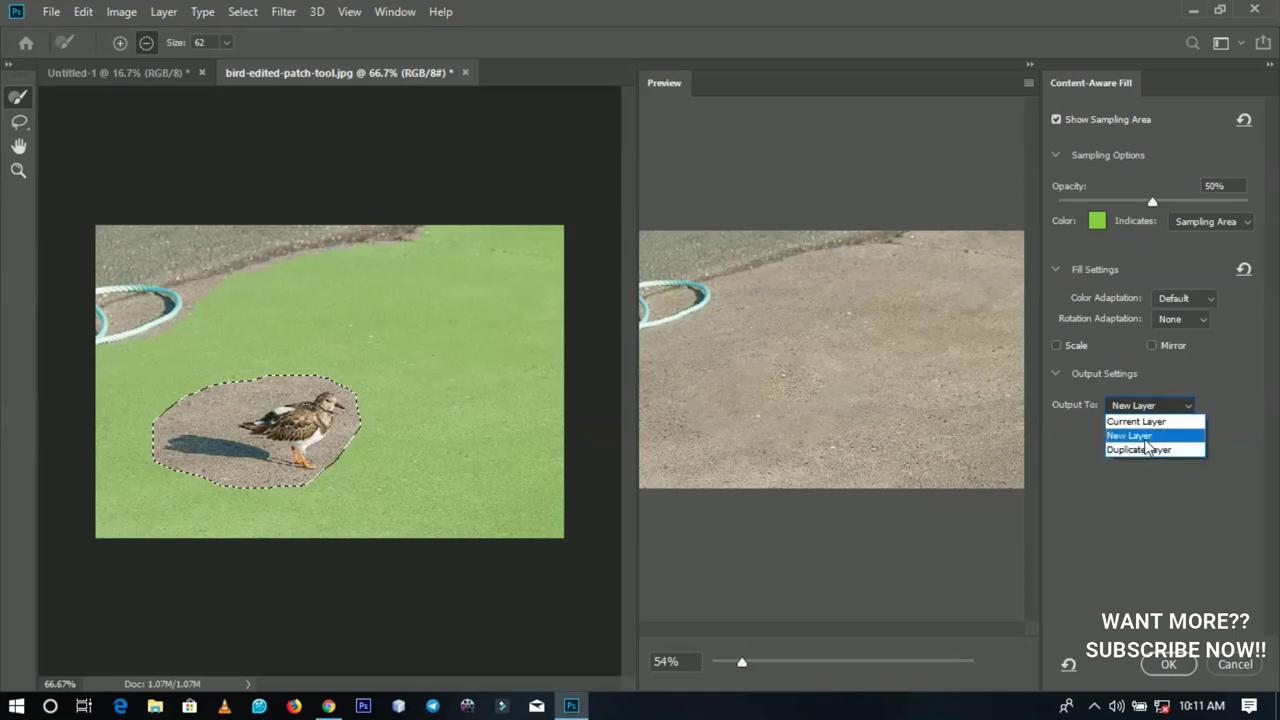
pyautogui.click(1148, 448)
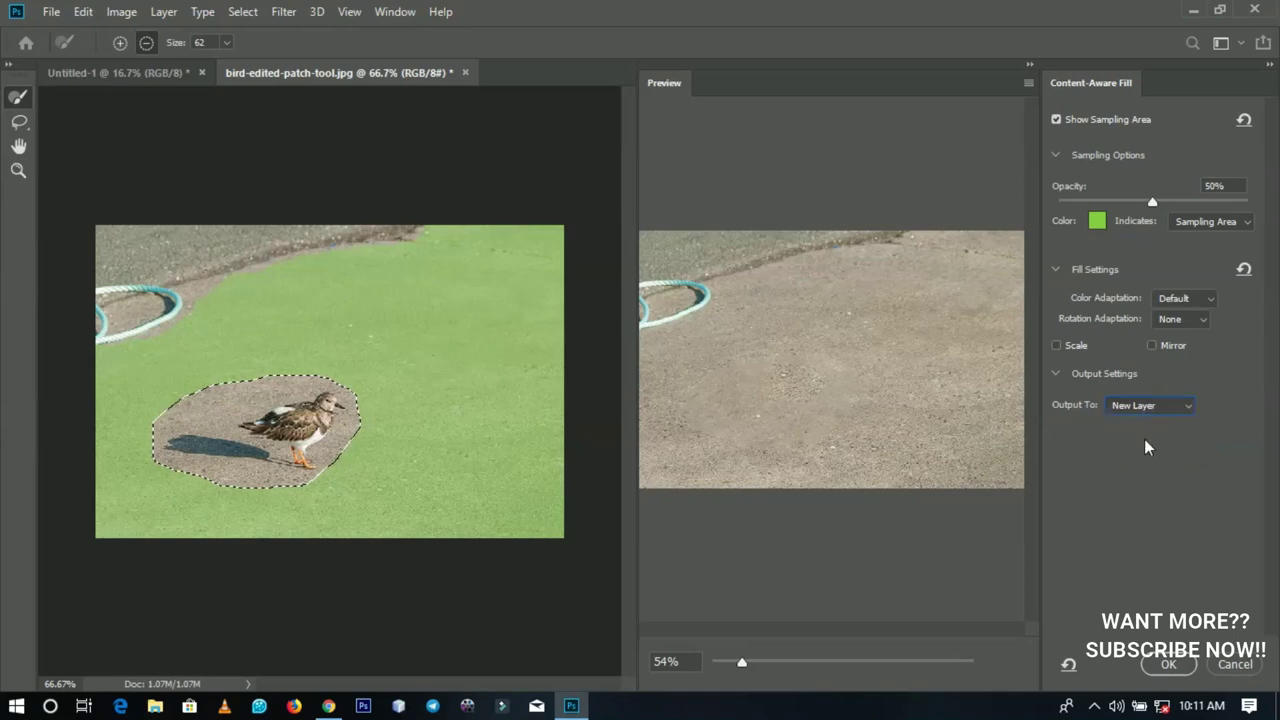
pyautogui.click(1160, 663)
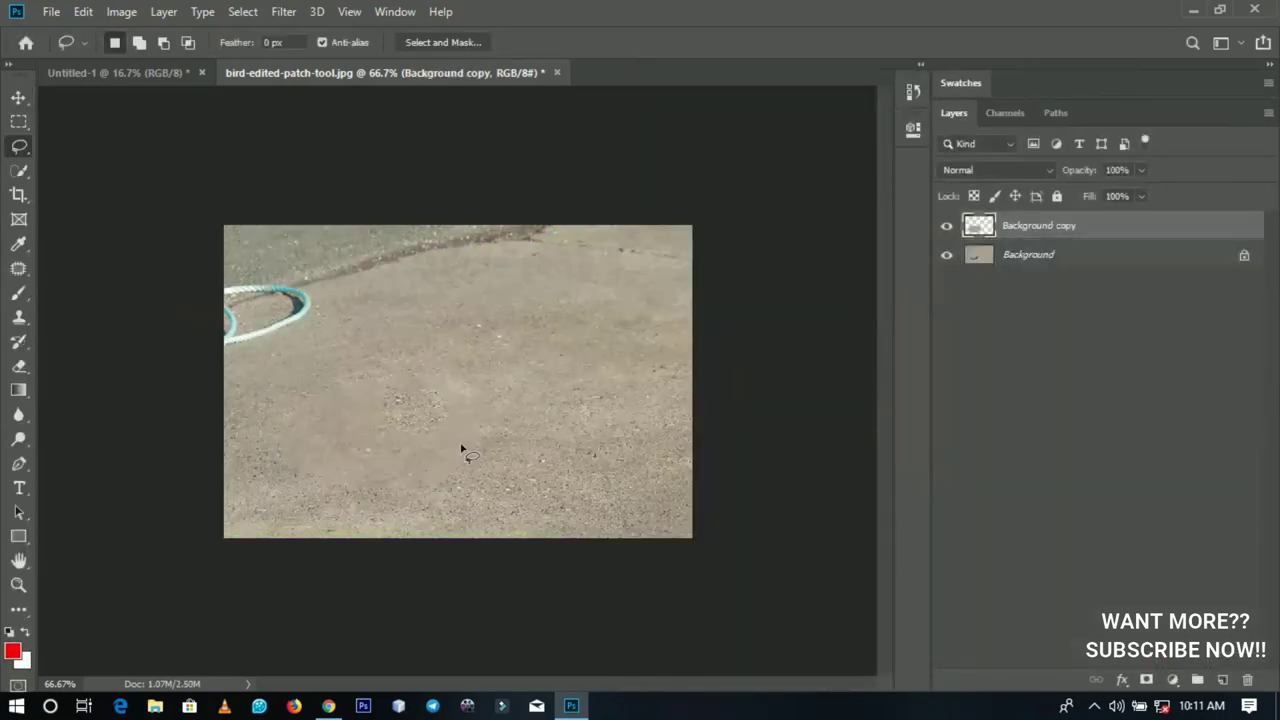
# - Toggle the Background copy layer's visibility to compare the filled image with the original
pyautogui.click(950, 228)
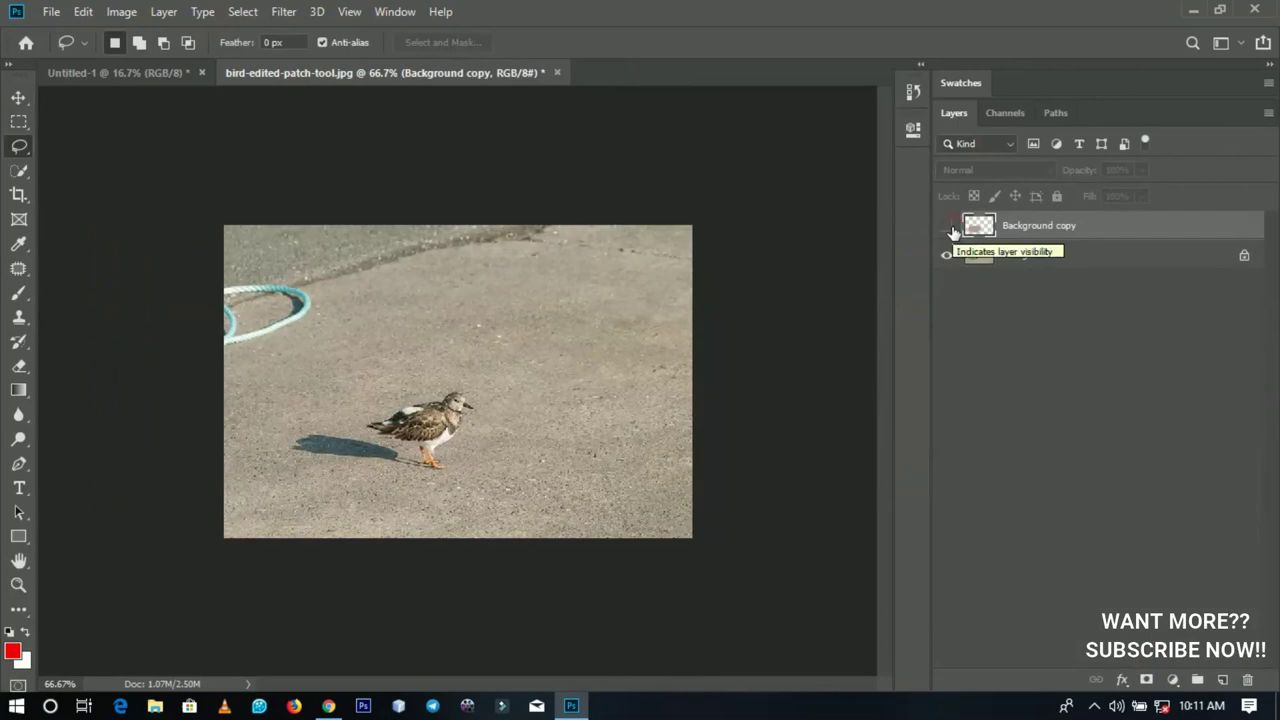
pyautogui.click(950, 228)
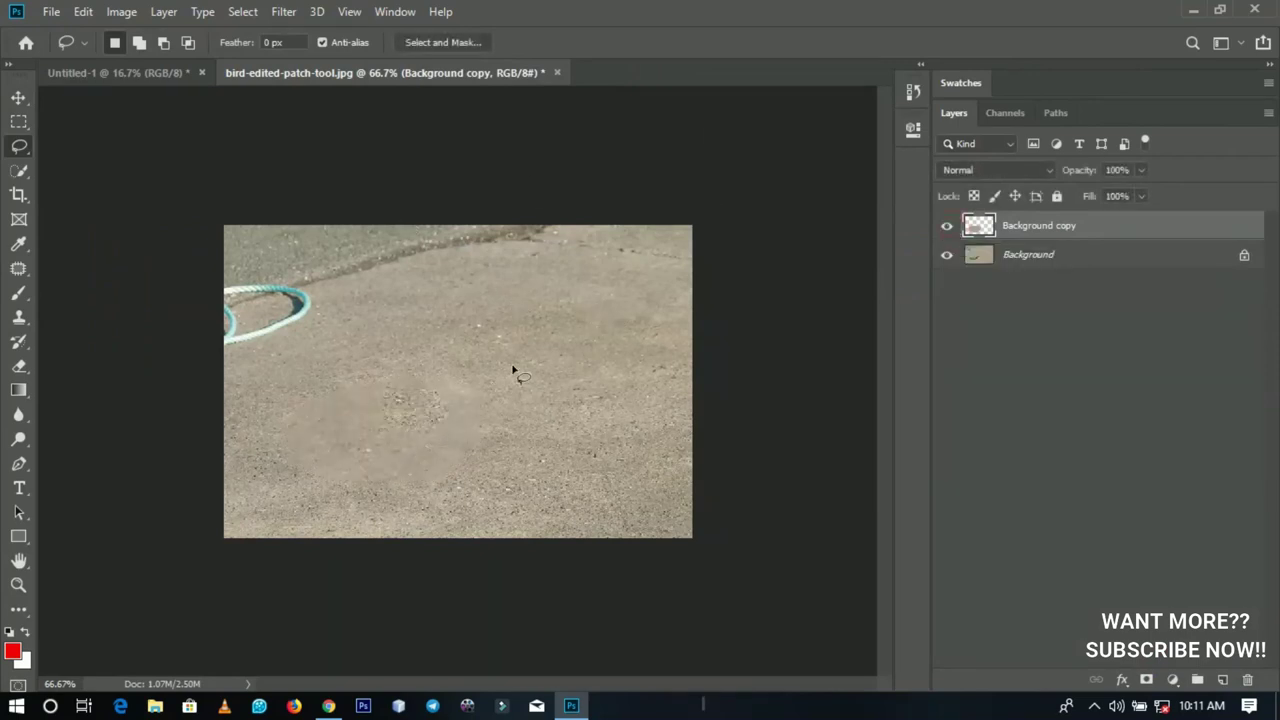
pyautogui.press('F6')
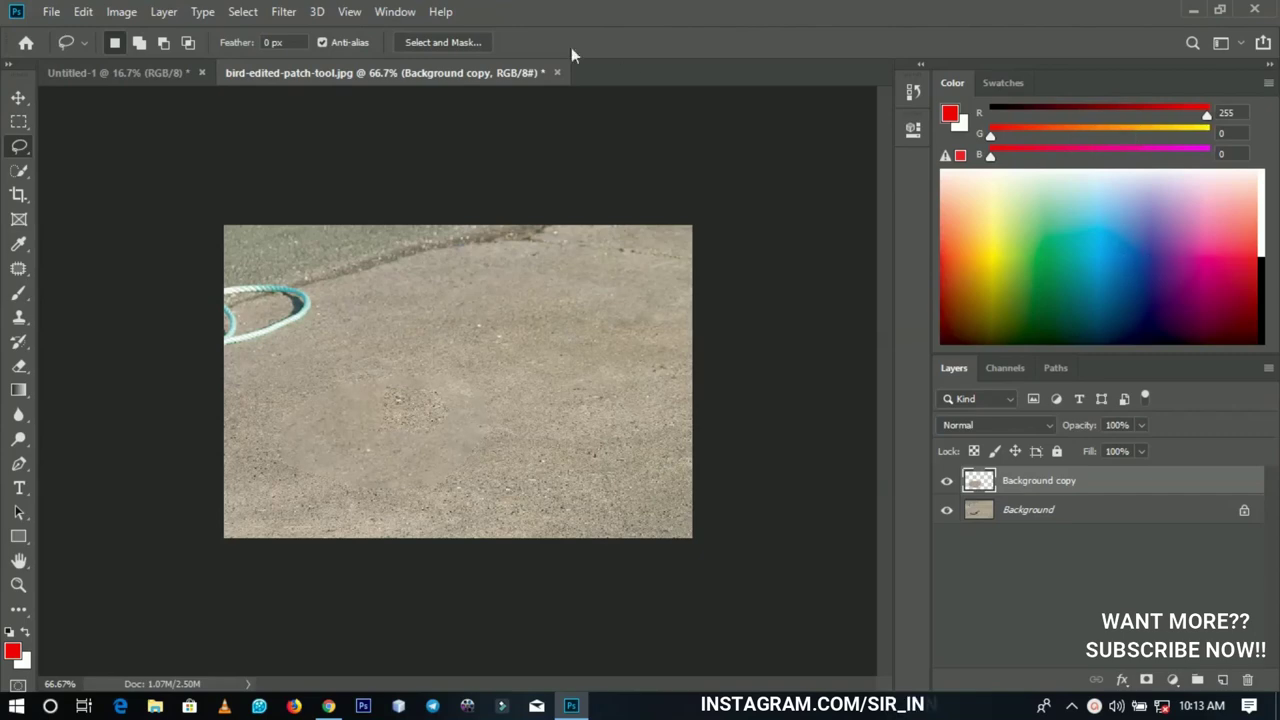
pyautogui.click(398, 12)
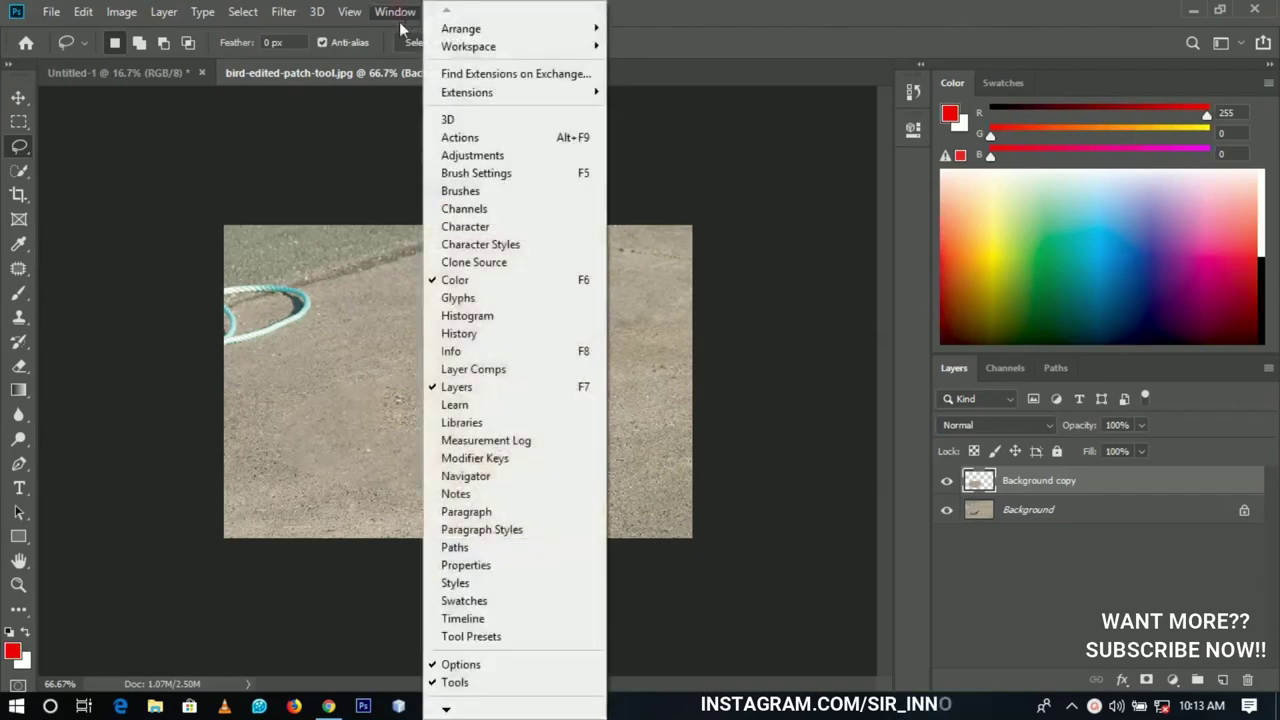
pyautogui.click(488, 281)
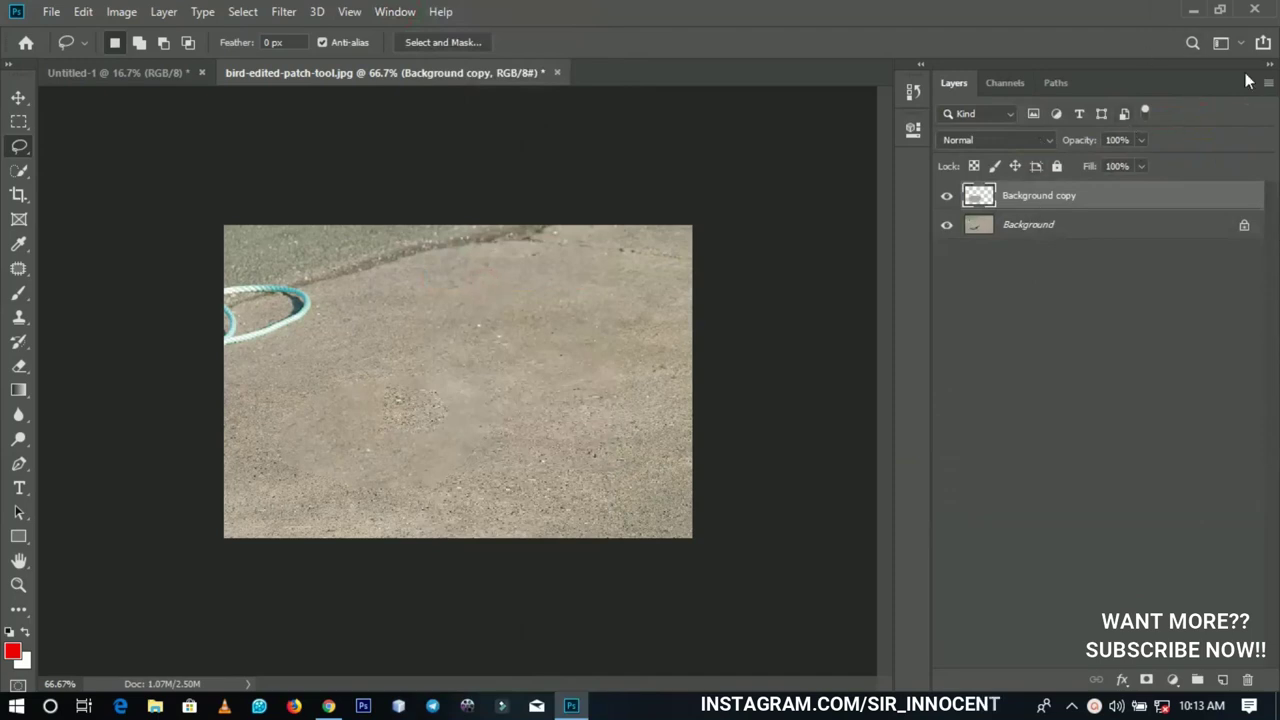
# - Show the Color panel and switch its display to the Color Wheel
pyautogui.click(395, 12)
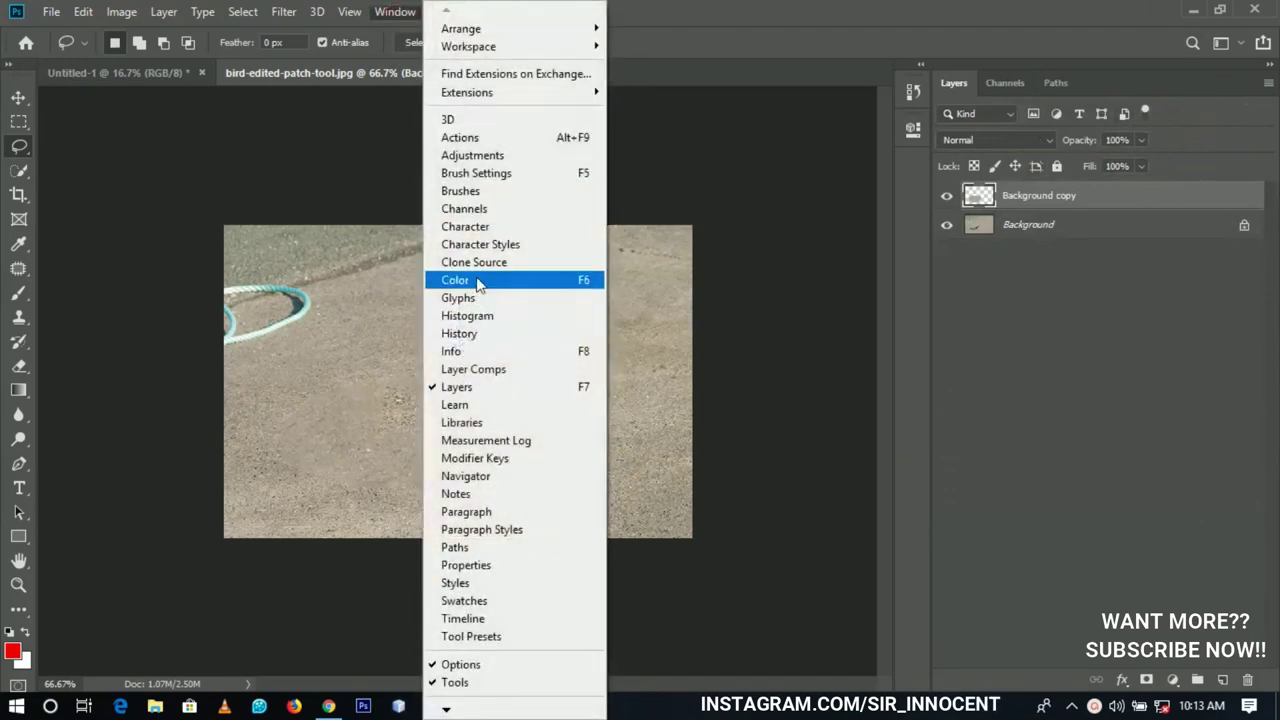
pyautogui.click(477, 282)
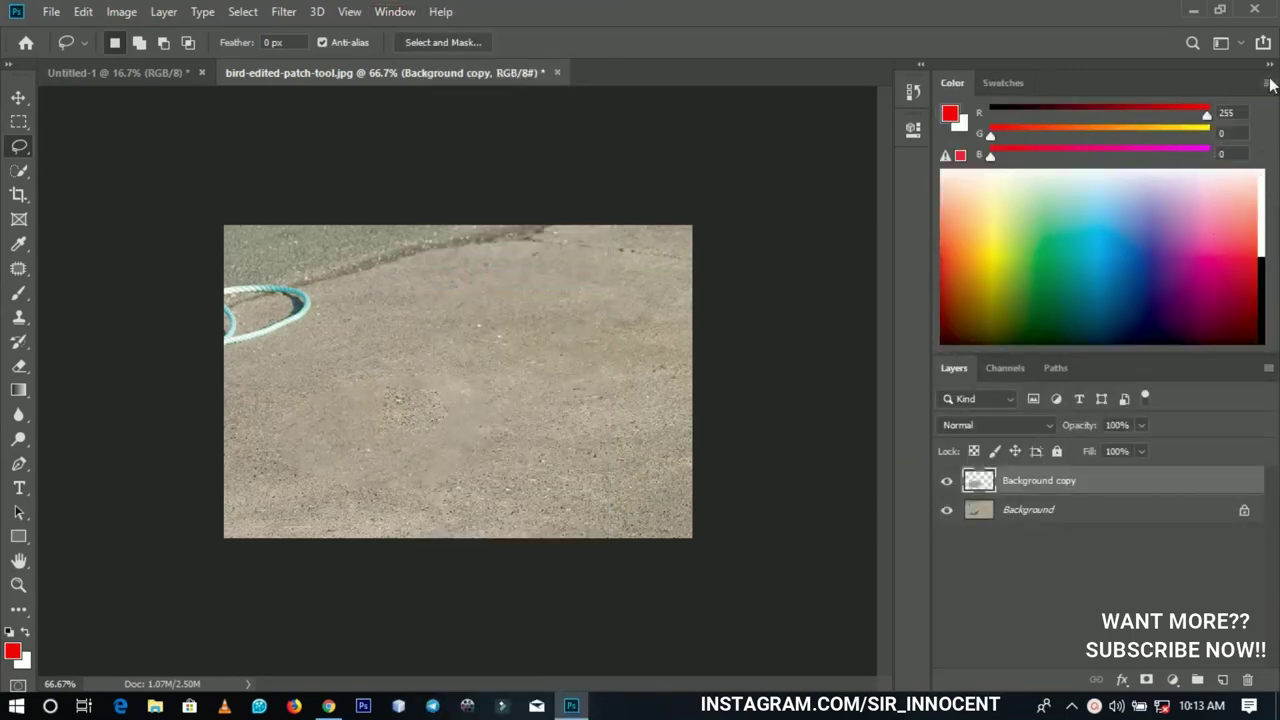
pyautogui.click(1268, 84)
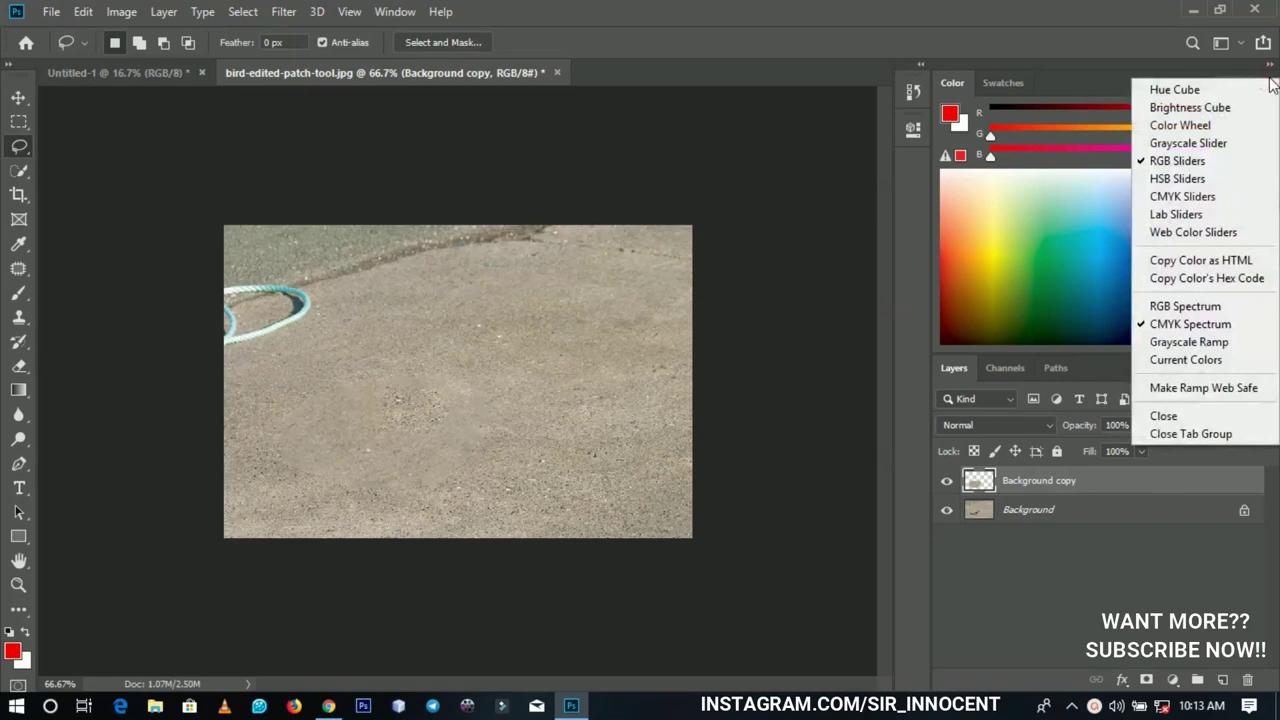
pyautogui.click(1180, 125)
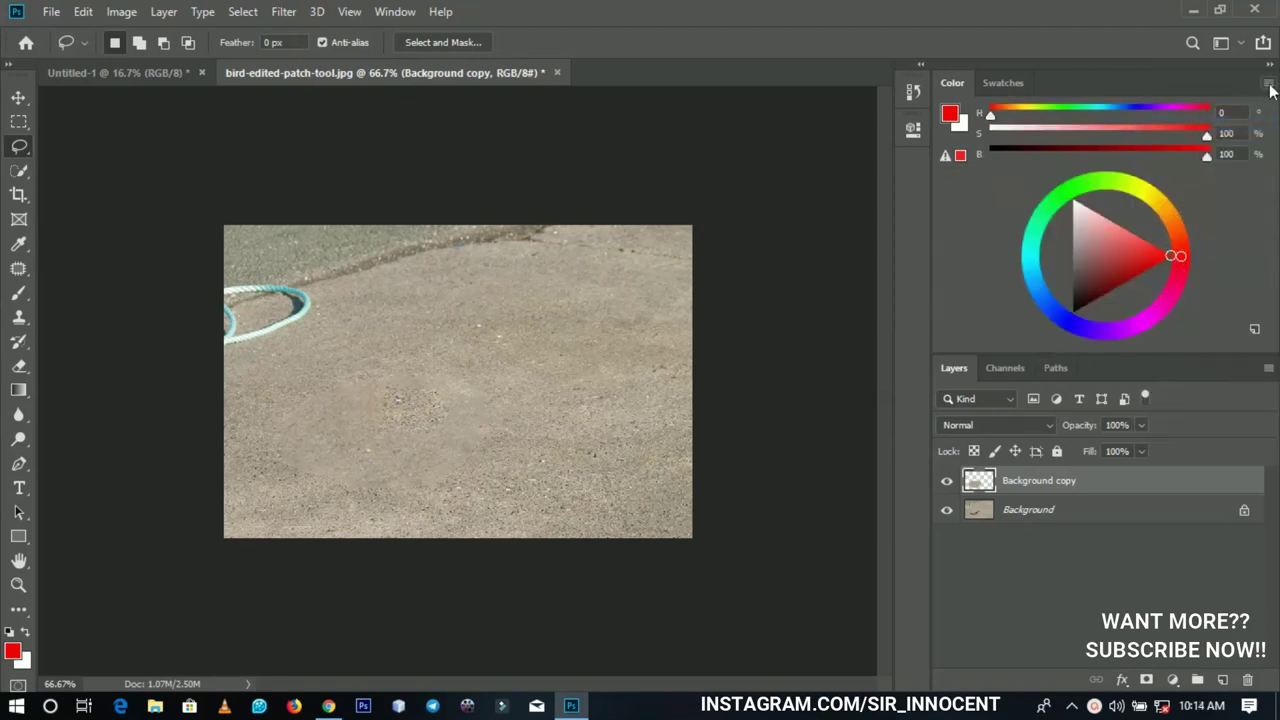
# - Check the other display modes available for the Color panel and hide the panel
pyautogui.click(1268, 84)
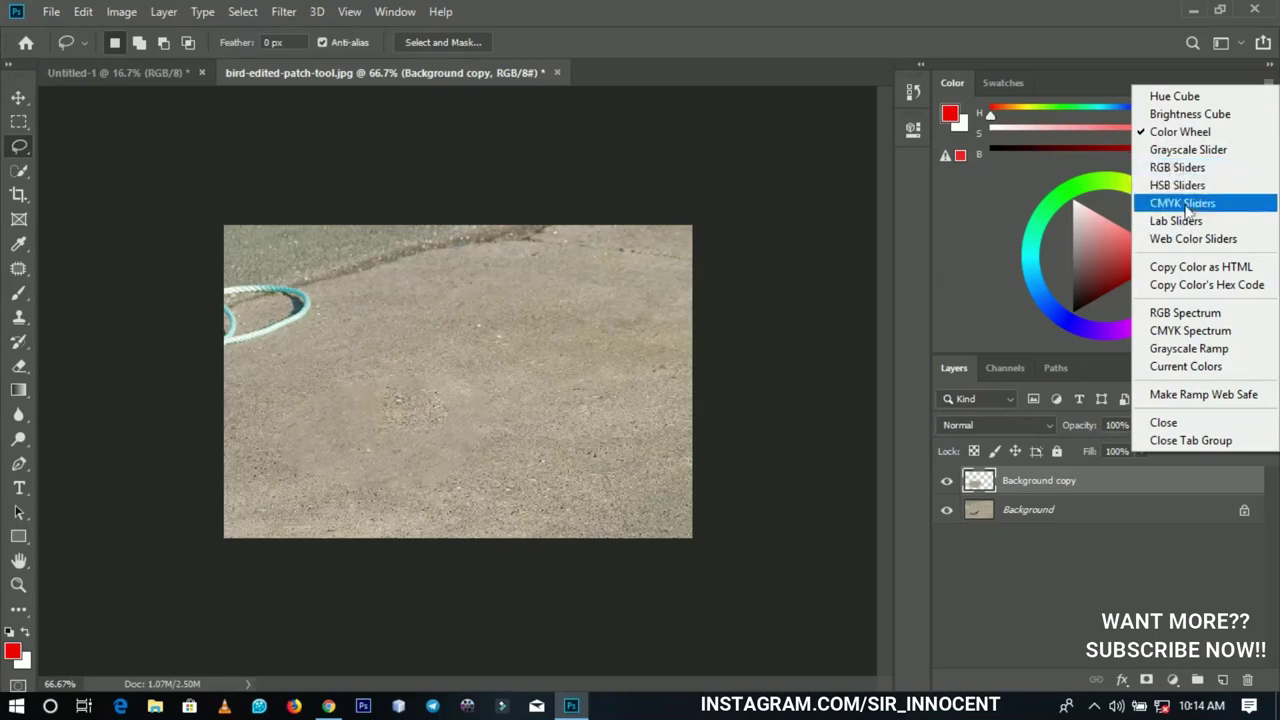
pyautogui.click(395, 11)
pyautogui.click(398, 11)
pyautogui.click(398, 11)
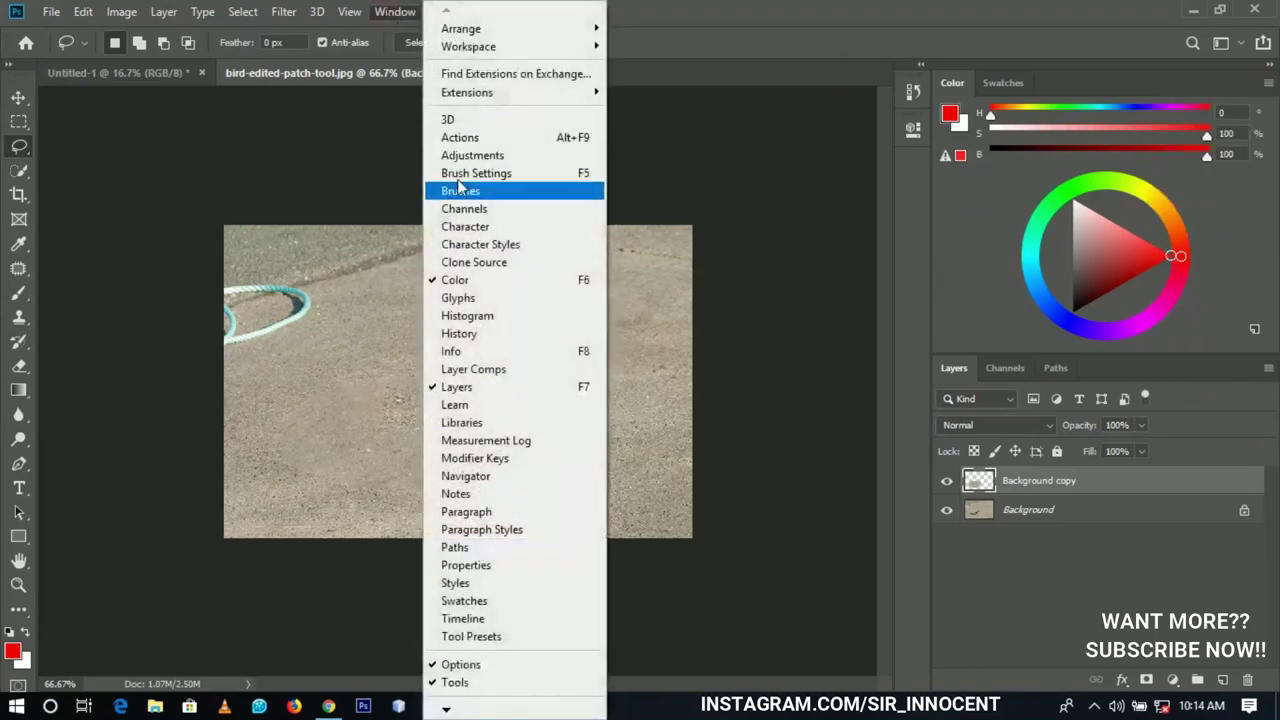
pyautogui.click(481, 279)
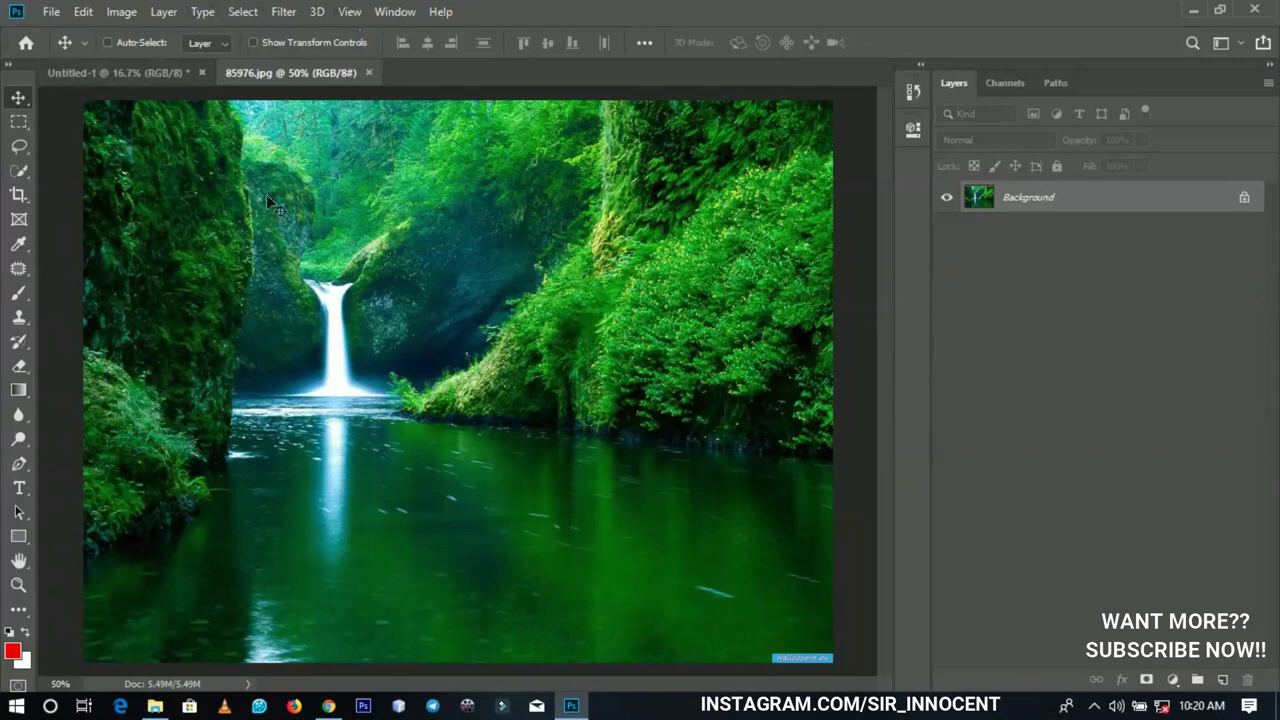
# - Resize the waterfall image by entering the calculation 22.222/3 inches as its width, keeping the proportions linked
pyautogui.click(121, 11)
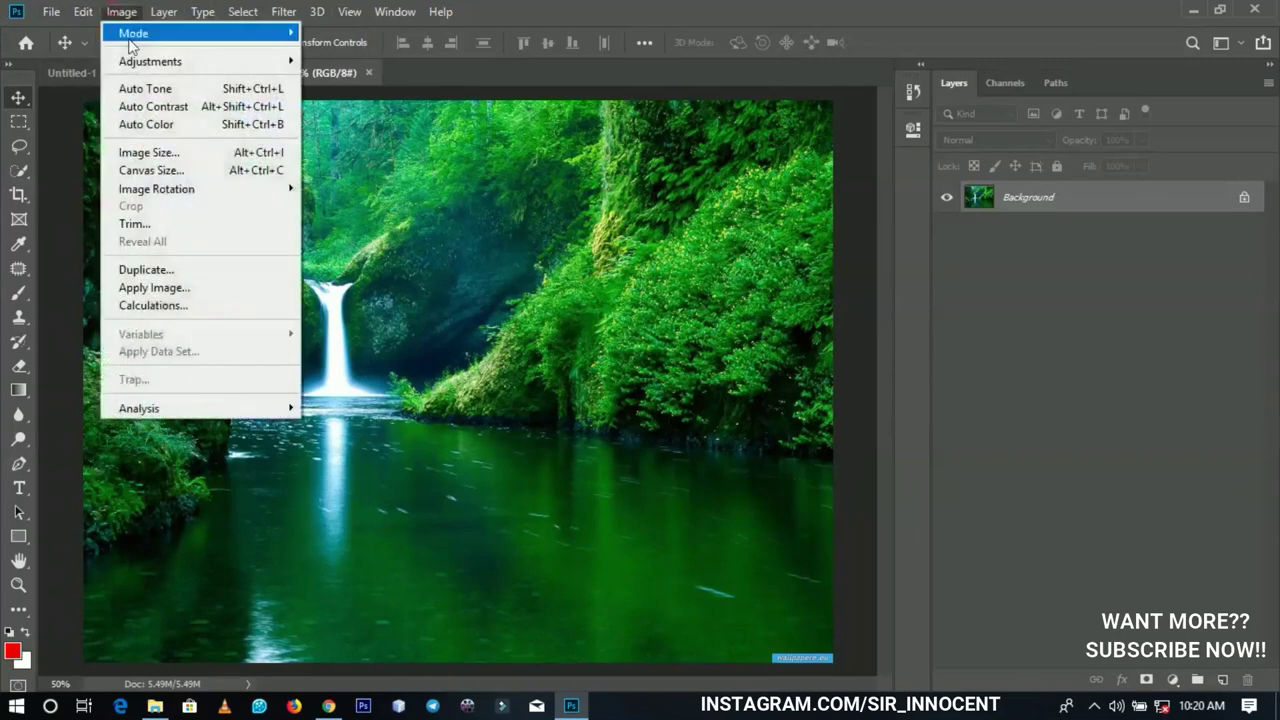
pyautogui.click(160, 151)
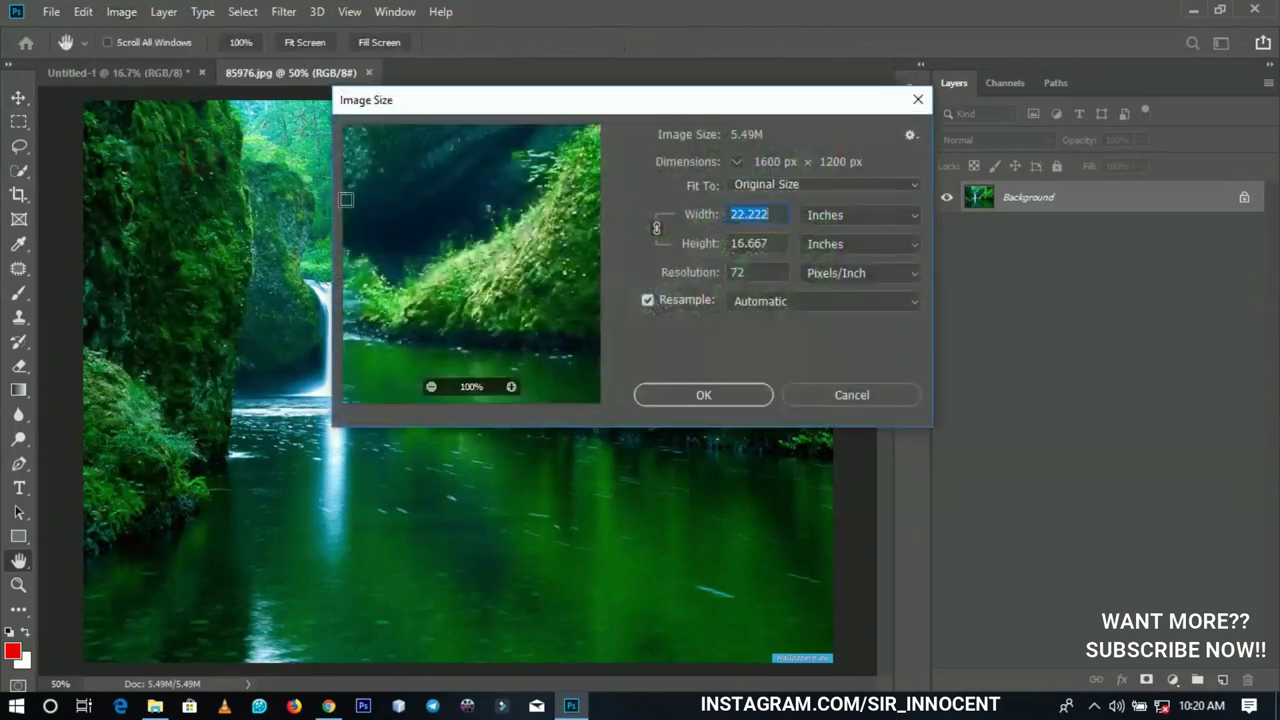
pyautogui.click(772, 215)
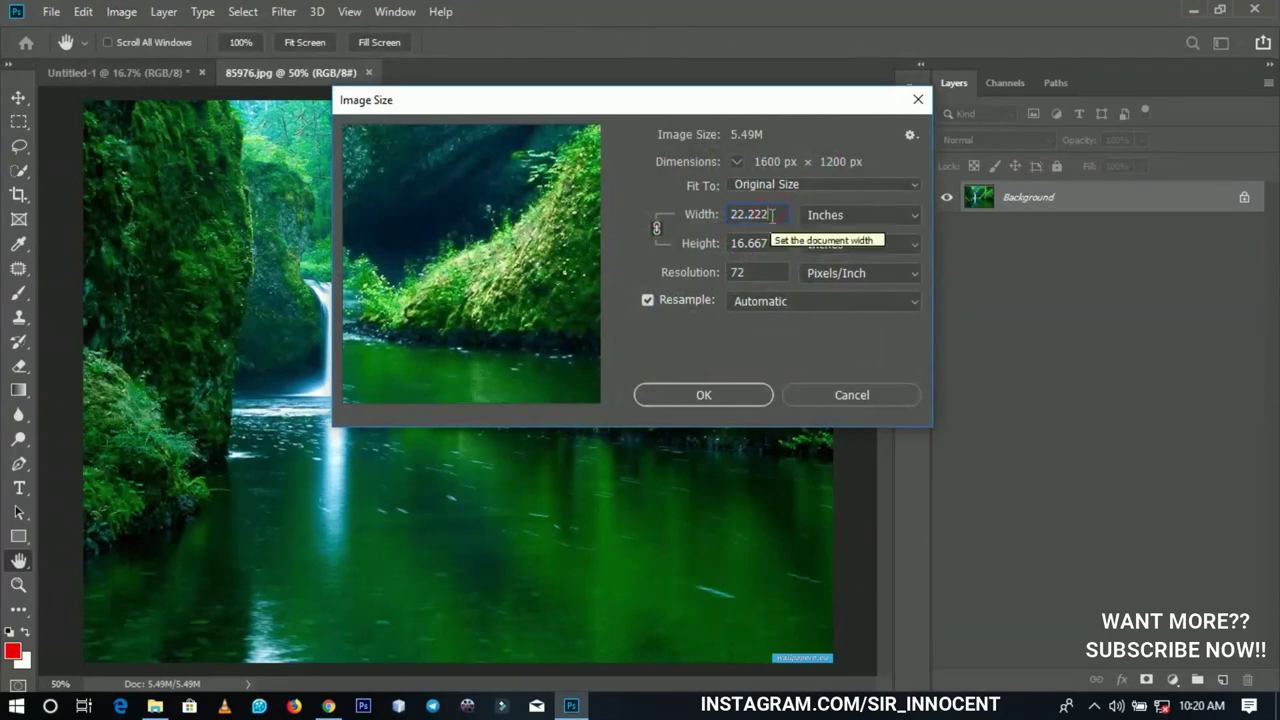
pyautogui.write('/')
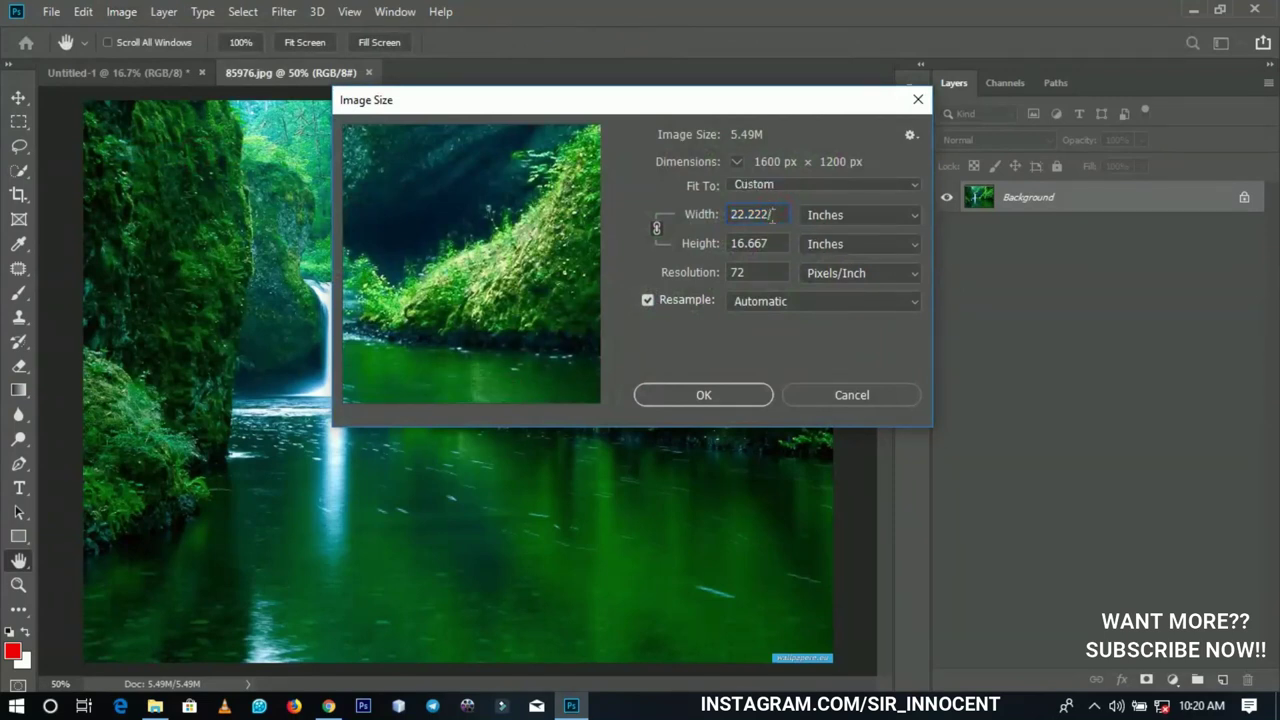
pyautogui.write('3')
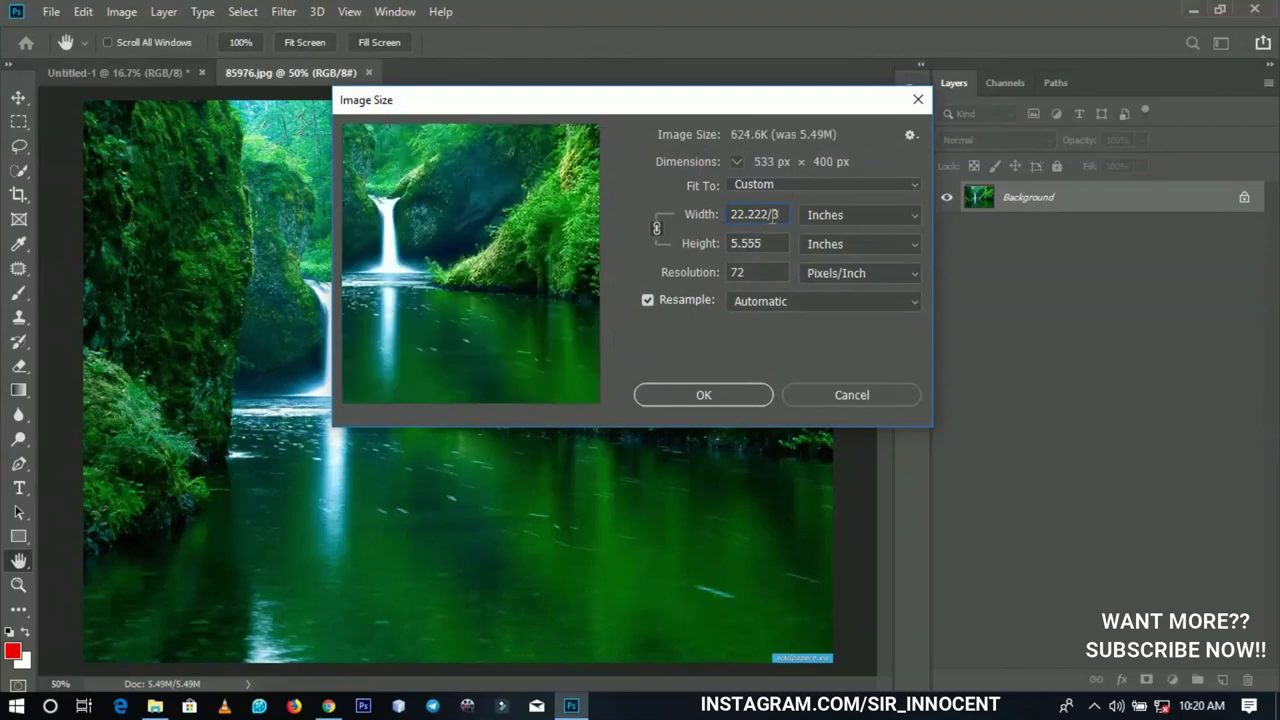
pyautogui.click(703, 395)
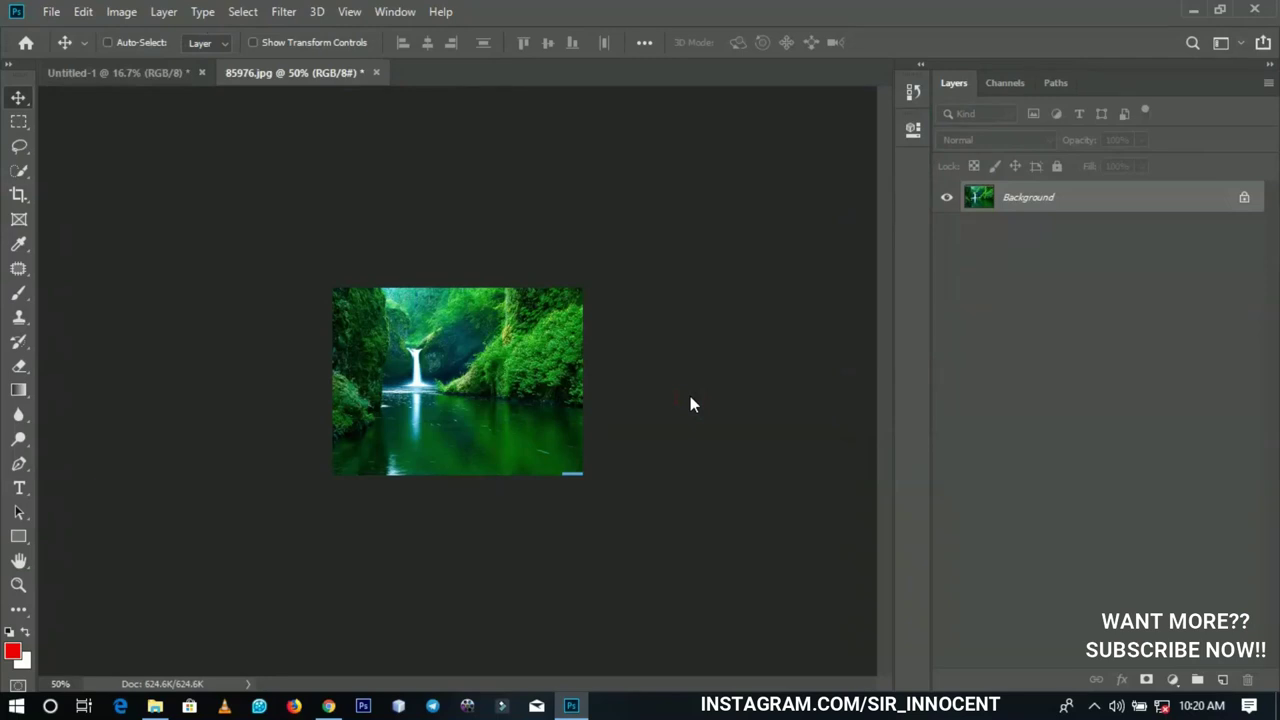
# - Add a Gradient Fill layer above the waterfall image with a linear red-to-transparent gradient at 90° and 100% scale
pyautogui.click(1173, 679)
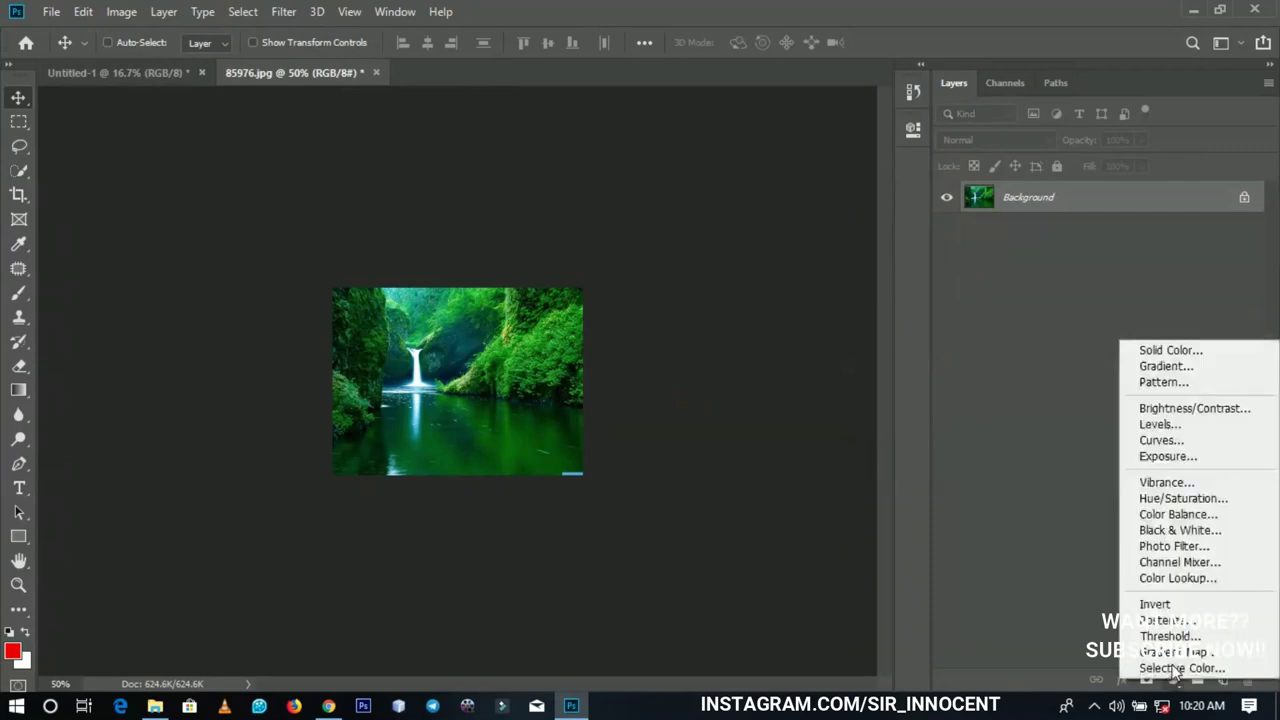
pyautogui.click(1190, 368)
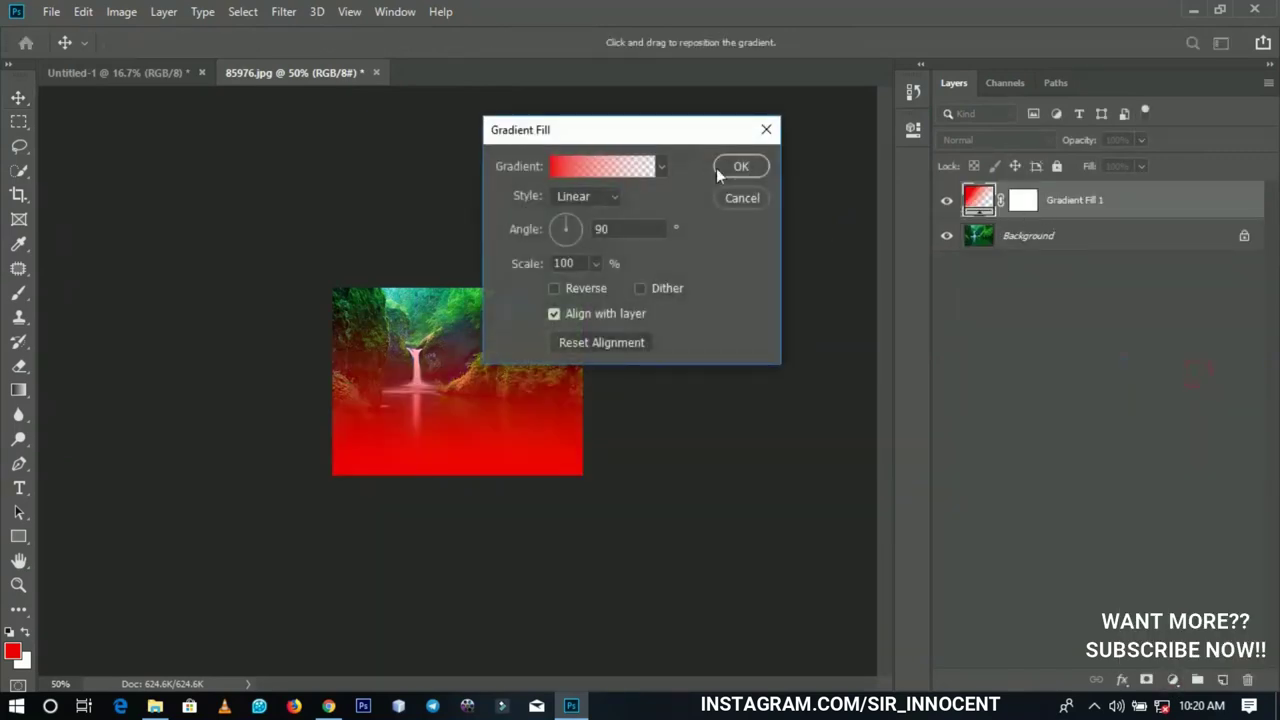
pyautogui.click(720, 168)
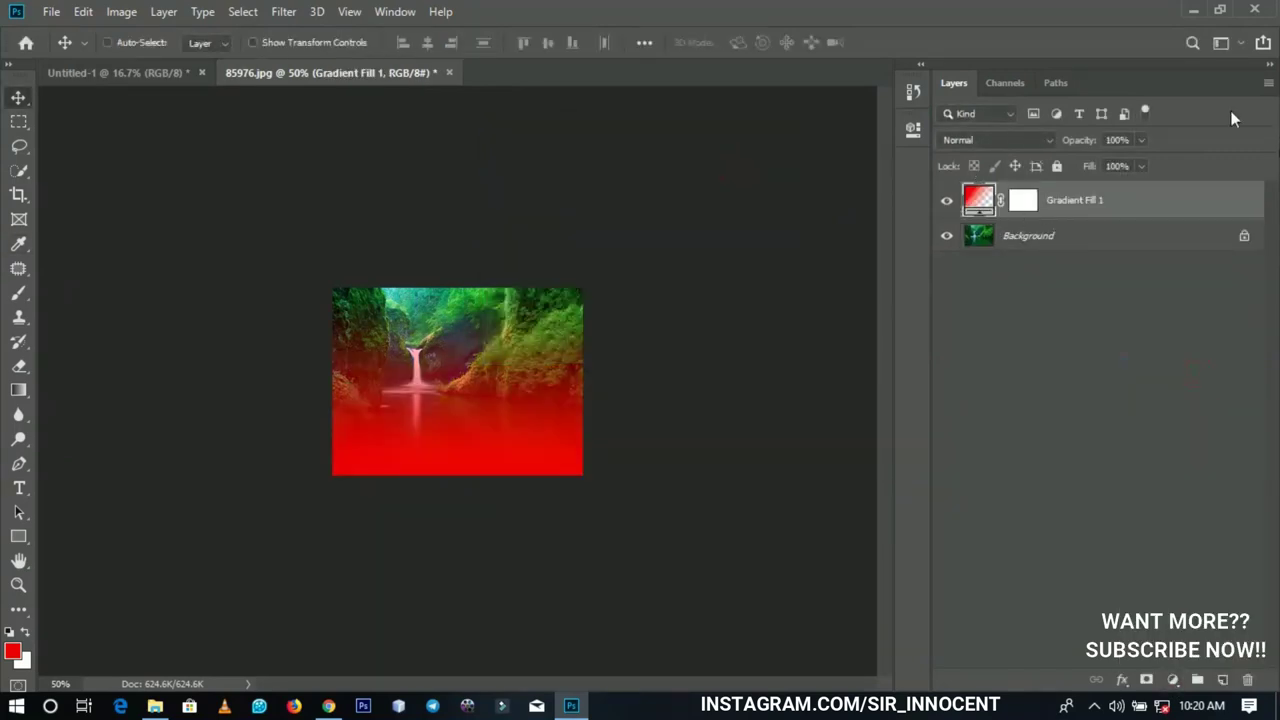
# - Set the Gradient Fill layer's opacity to 33%
pyautogui.click(1118, 140)
pyautogui.press('BackSpace')
pyautogui.press('BackSpace')
pyautogui.press('BackSpace')
pyautogui.press('BackSpace')
pyautogui.write('33')
pyautogui.press('Return')
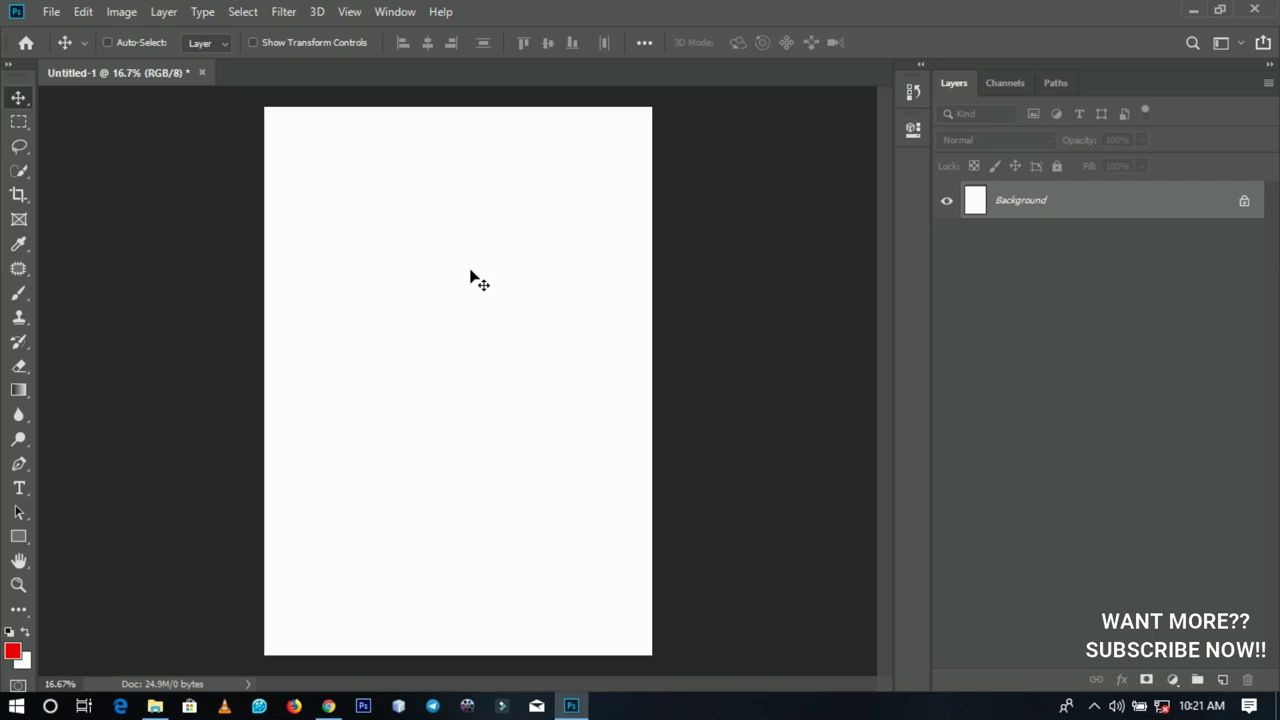
# - Set up a Mandala symmetry with 6 segments for the Brush tool and paint a red symmetrical pattern on the blank canvas
pyautogui.press('b')
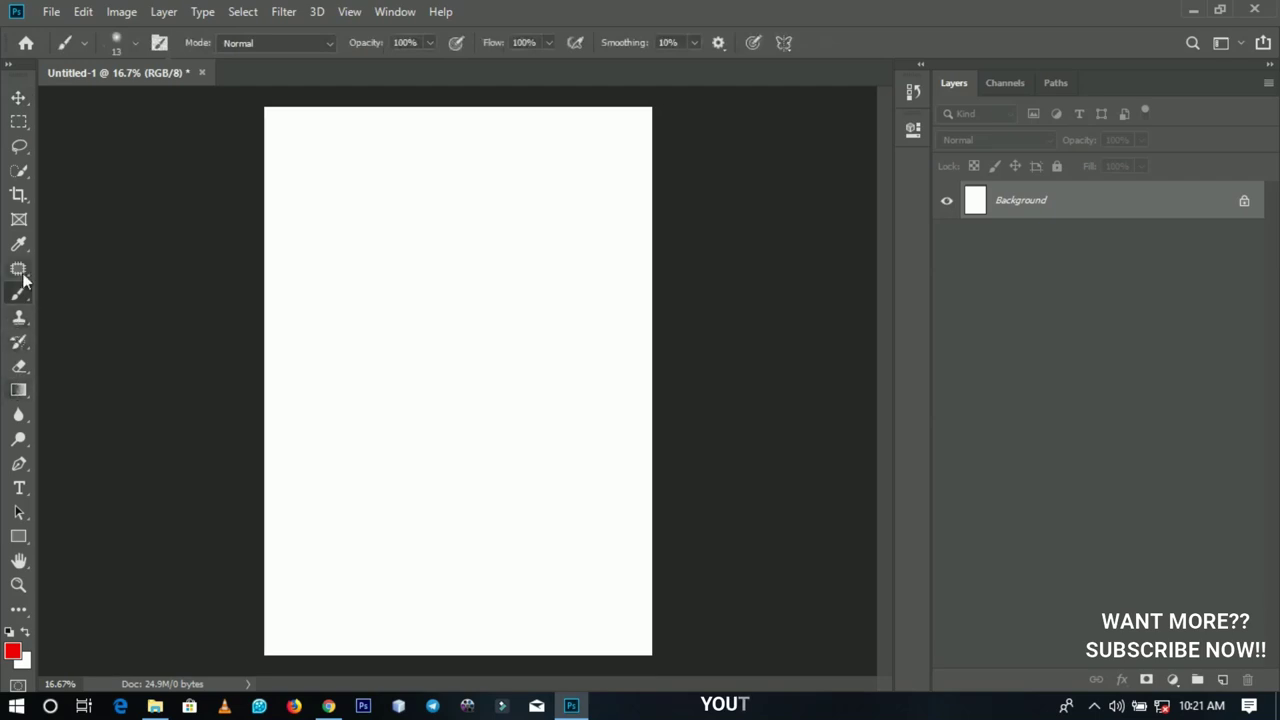
pyautogui.click(784, 43)
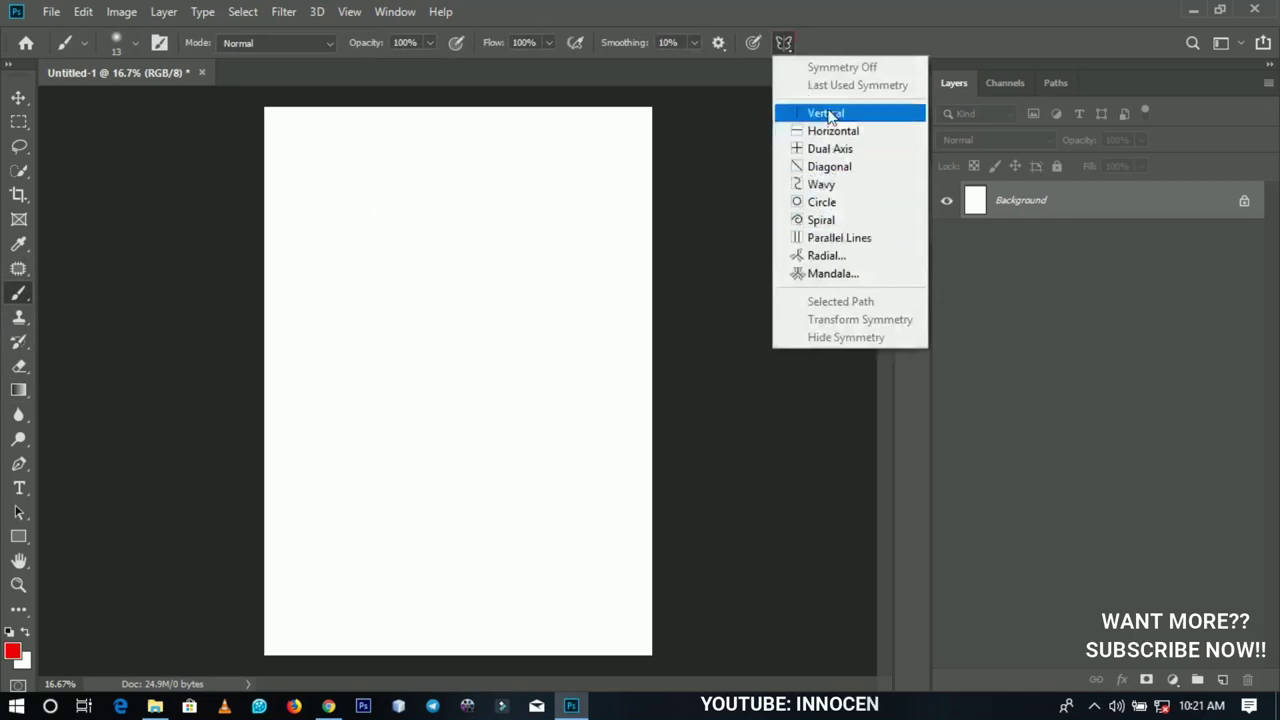
pyautogui.click(810, 274)
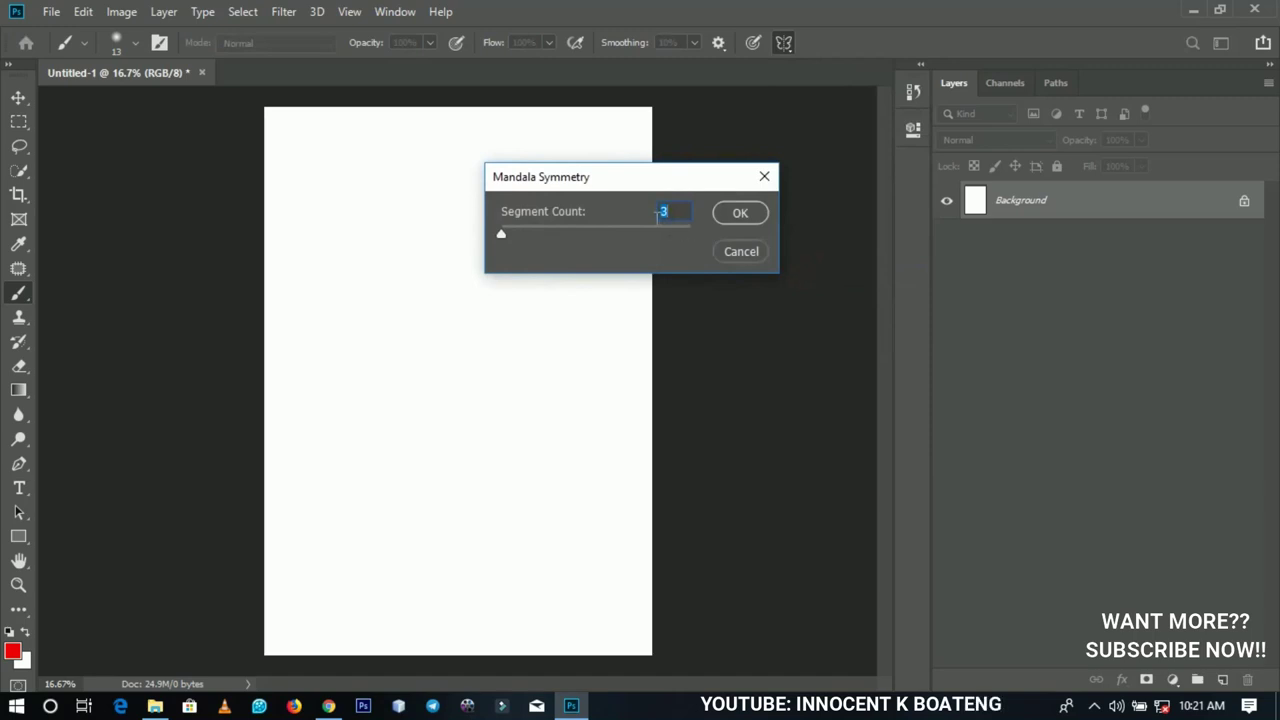
pyautogui.write('6')
pyautogui.click(737, 216)
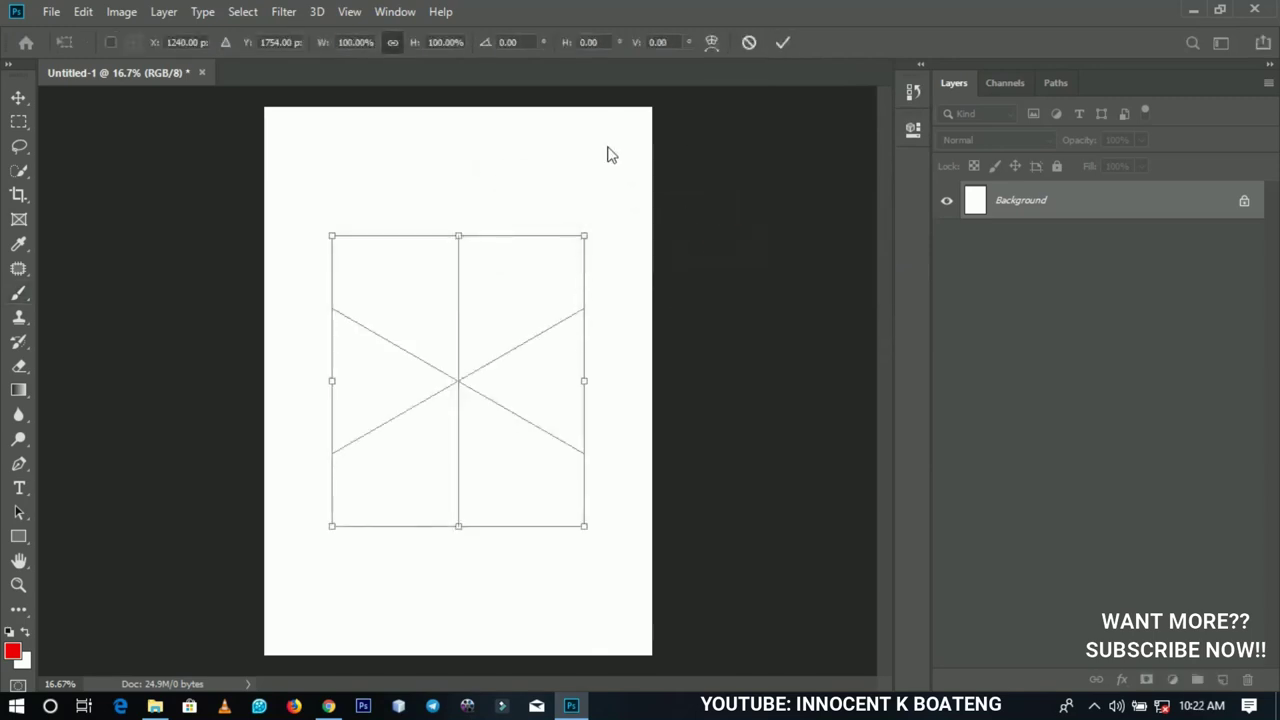
pyautogui.press('Return')
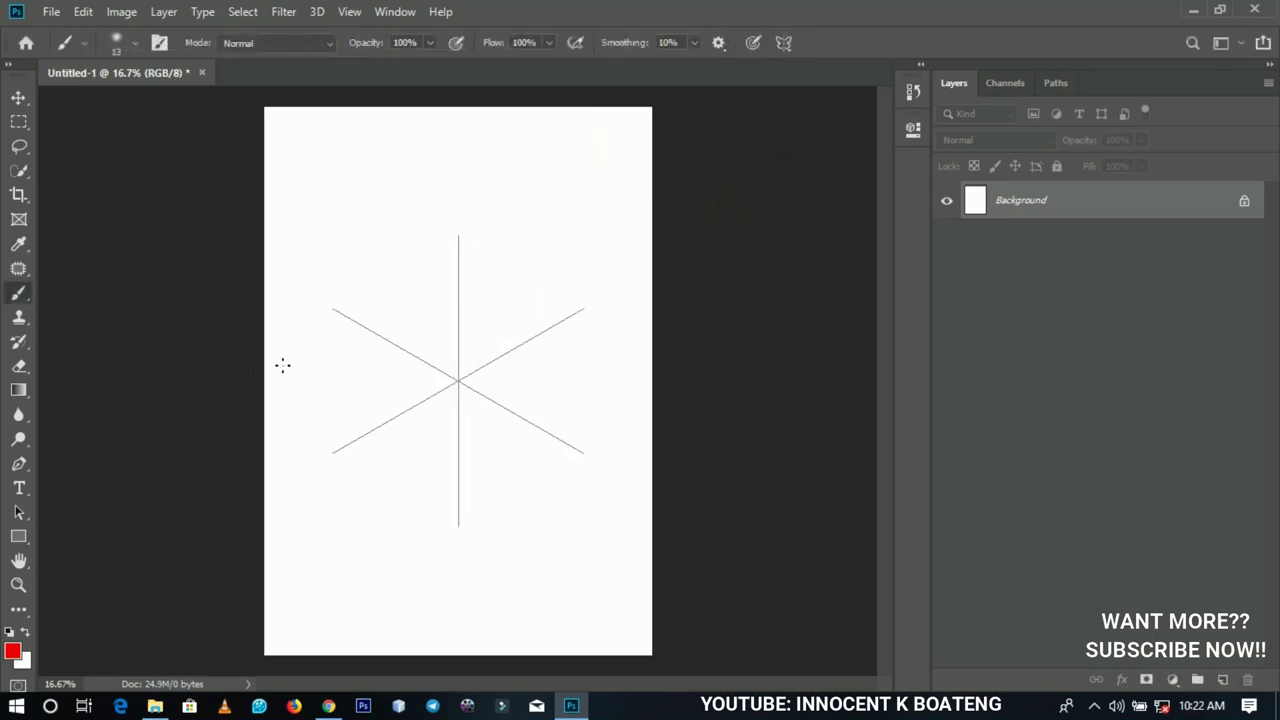
pyautogui.moveTo(403, 287)
pyautogui.mouseDown()
pyautogui.moveTo(430, 326)
pyautogui.moveTo(482, 358)
pyautogui.moveTo(594, 274)
pyautogui.moveTo(456, 373)
pyautogui.mouseUp()
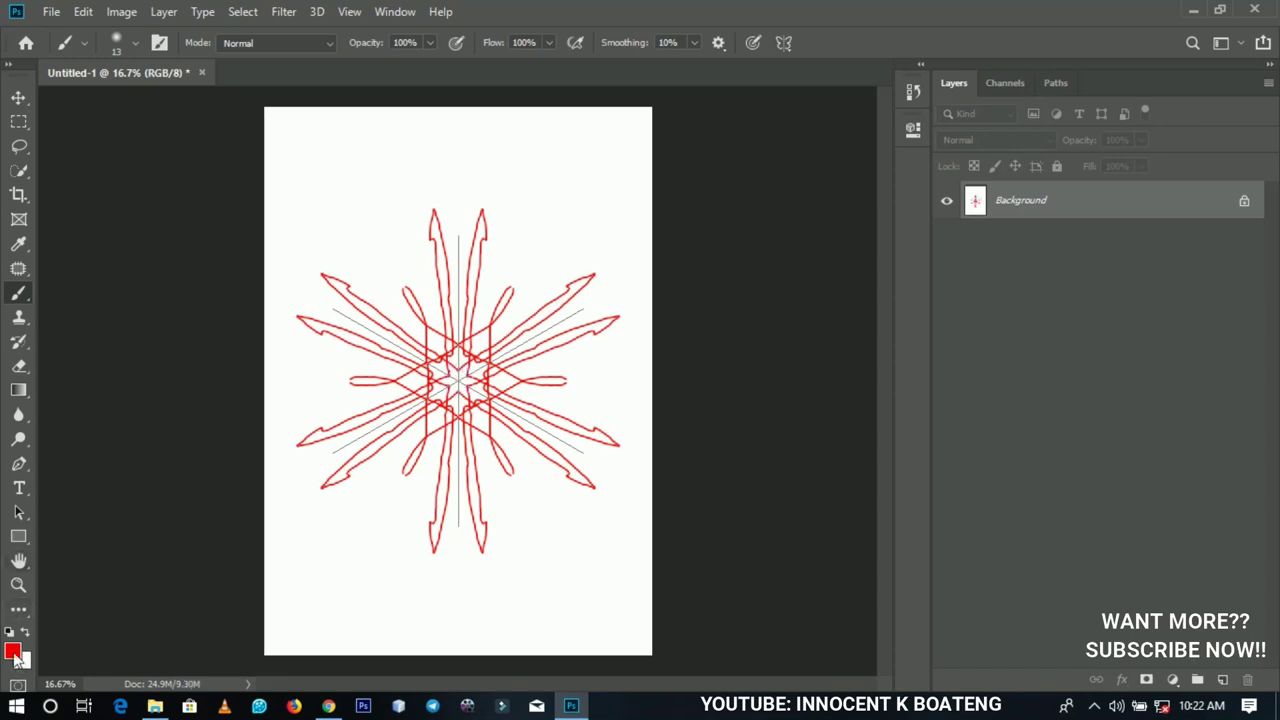
# - Set the foreground color to black (000000) and paint further symmetrical strokes over the red pattern
pyautogui.click(12, 651)
pyautogui.write('000000')
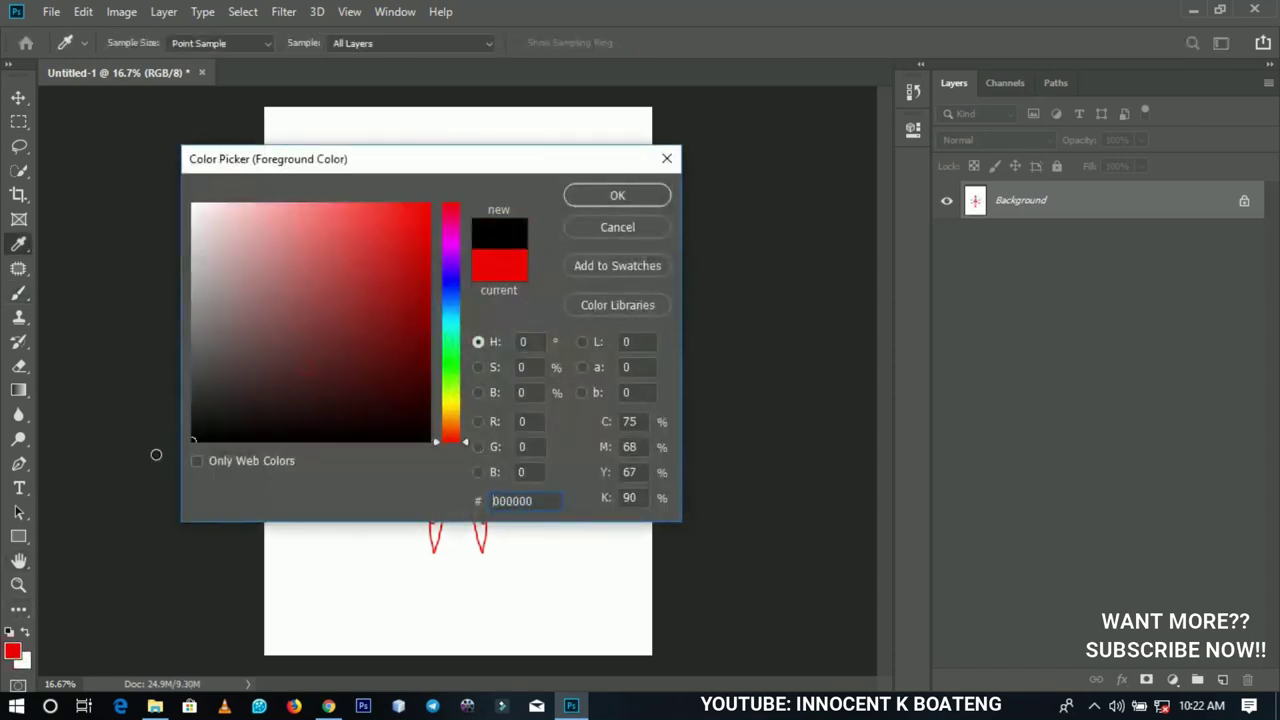
pyautogui.click(567, 193)
pyautogui.moveTo(414, 264)
pyautogui.mouseDown()
pyautogui.moveTo(445, 335)
pyautogui.moveTo(470, 348)
pyautogui.moveTo(476, 234)
pyautogui.moveTo(455, 282)
pyautogui.moveTo(395, 330)
pyautogui.moveTo(457, 380)
pyautogui.moveTo(395, 225)
pyautogui.moveTo(462, 340)
pyautogui.moveTo(458, 378)
pyautogui.moveTo(589, 496)
pyautogui.moveTo(462, 372)
pyautogui.mouseUp()
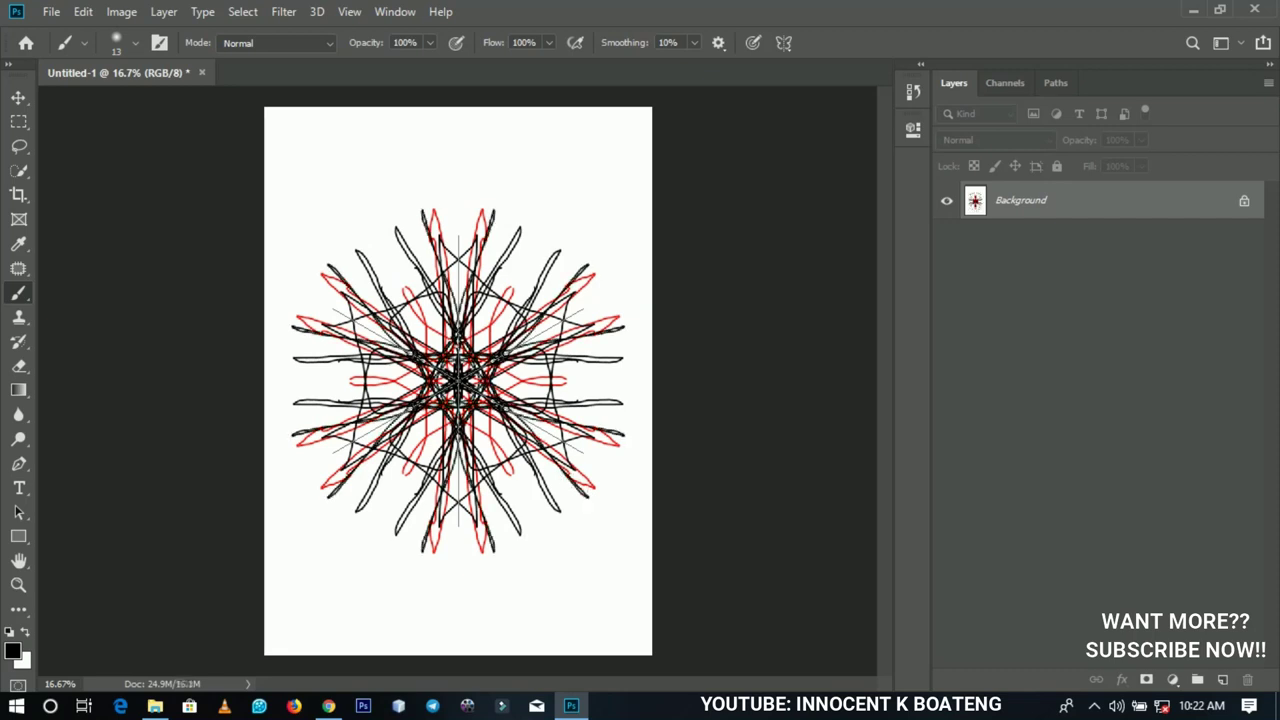